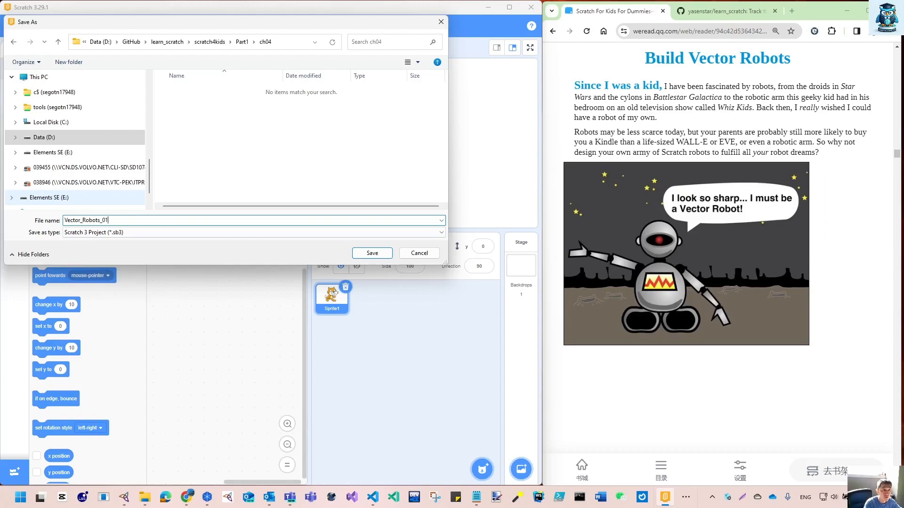
Save the project as Vector_Robots_01 in the ch04 folder and delete the cat sprite
key("Return")
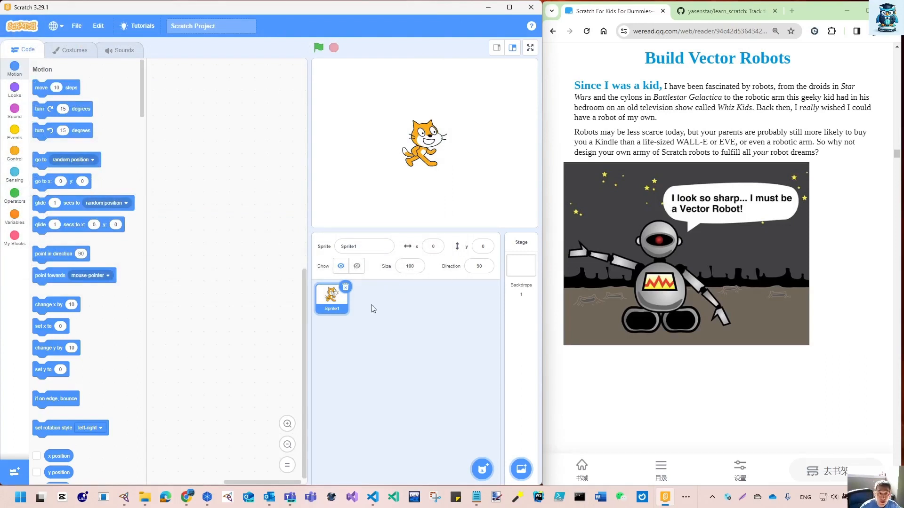
left_click(345, 287)
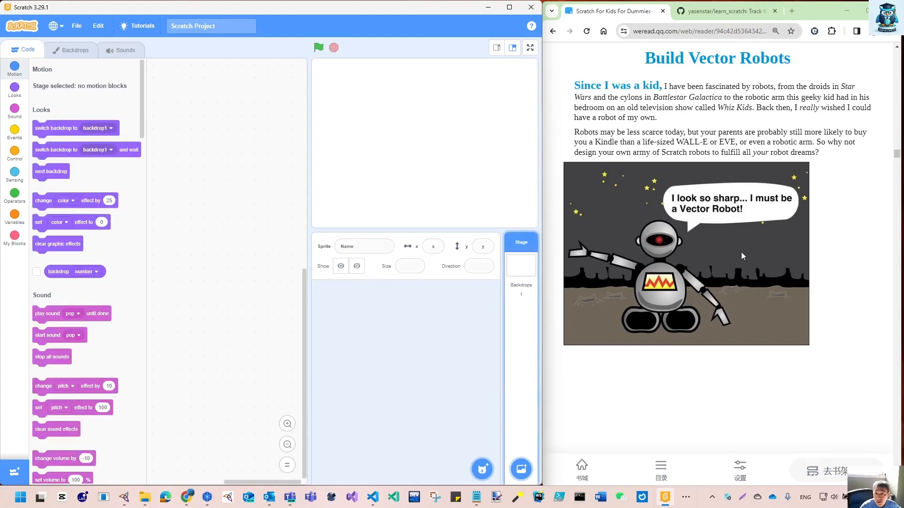
Shrink the stage to its small layout and create a new blank sprite to paint, following the Sculpting Robot Shapes instructions
scroll(740, 252, "down", 1)
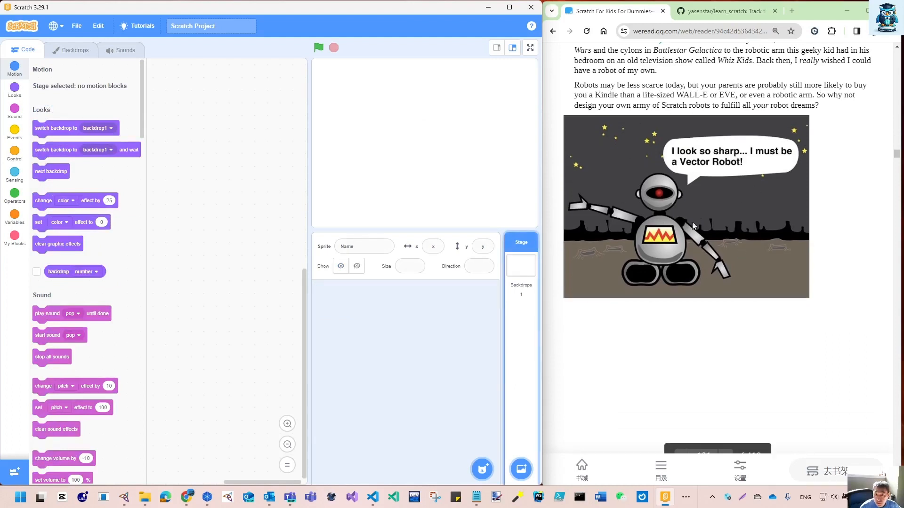
scroll(680, 324, "down", 5)
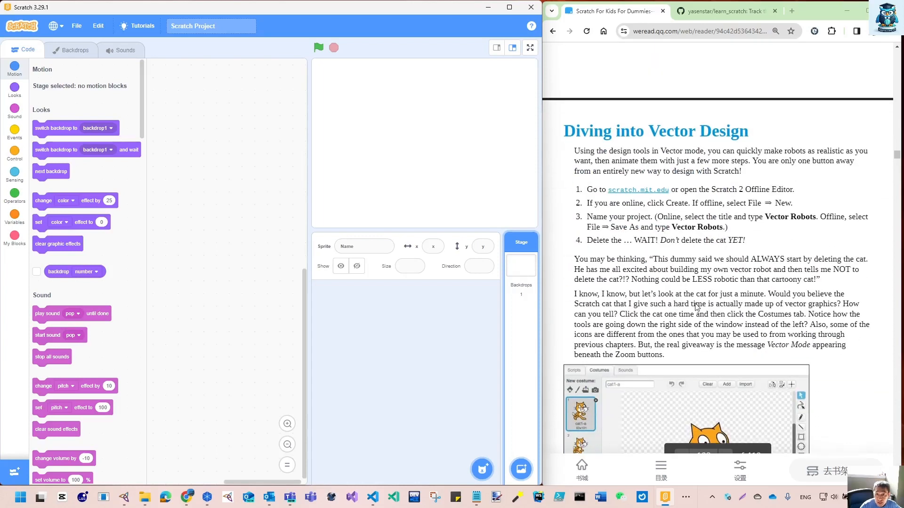
scroll(696, 305, "down", 3)
scroll(716, 270, "down", 10)
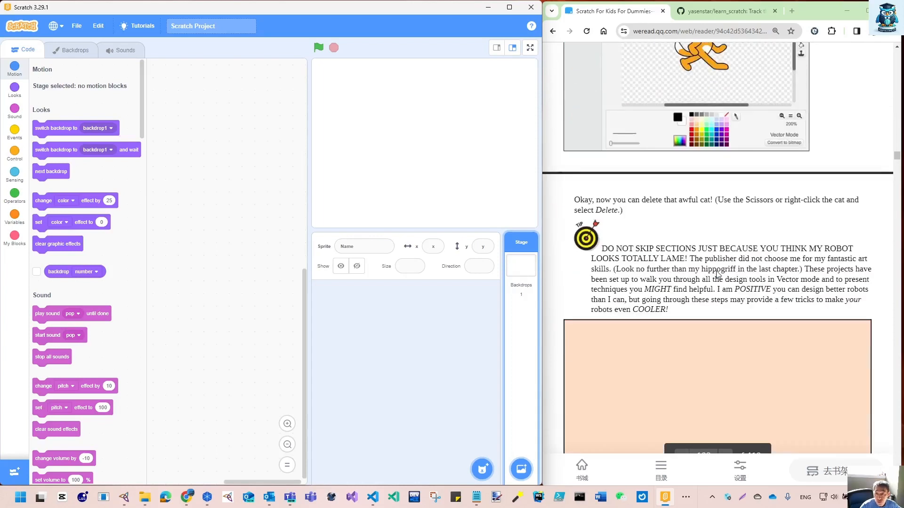
scroll(716, 274, "down", 10)
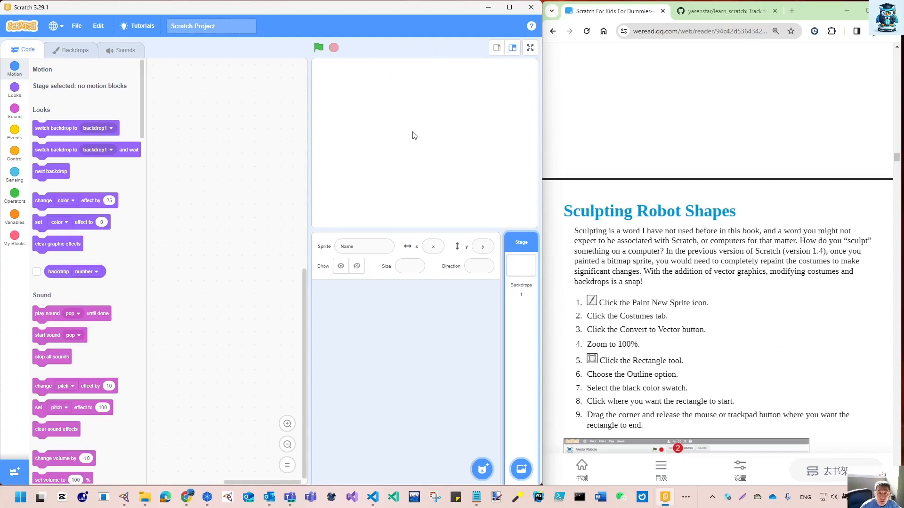
left_click(496, 49)
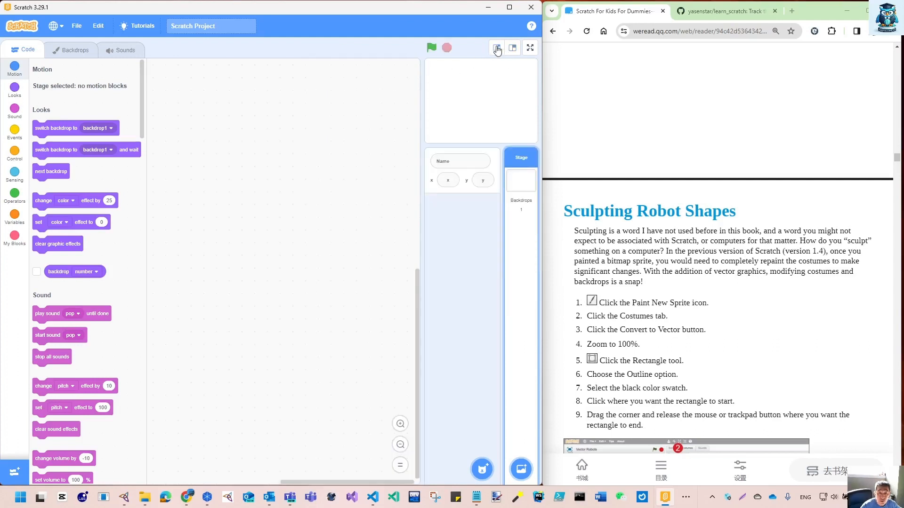
mouse_move(481, 468)
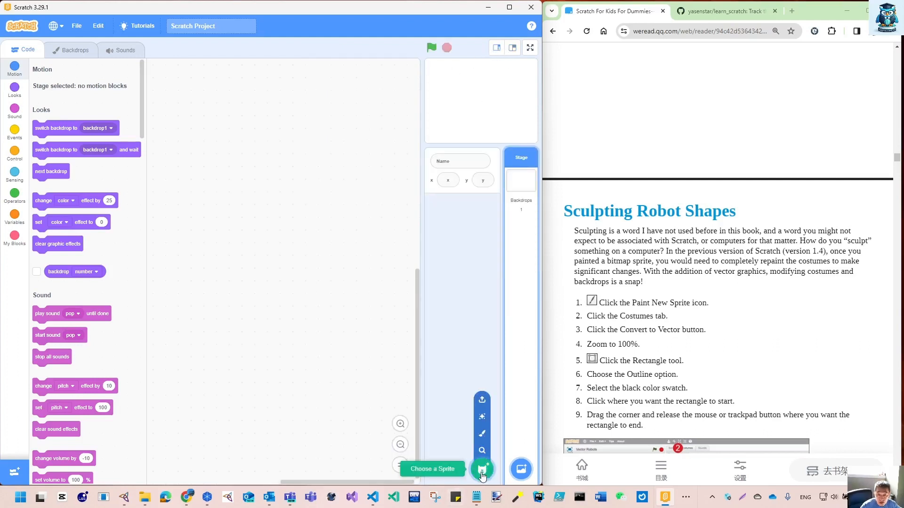
left_click(483, 434)
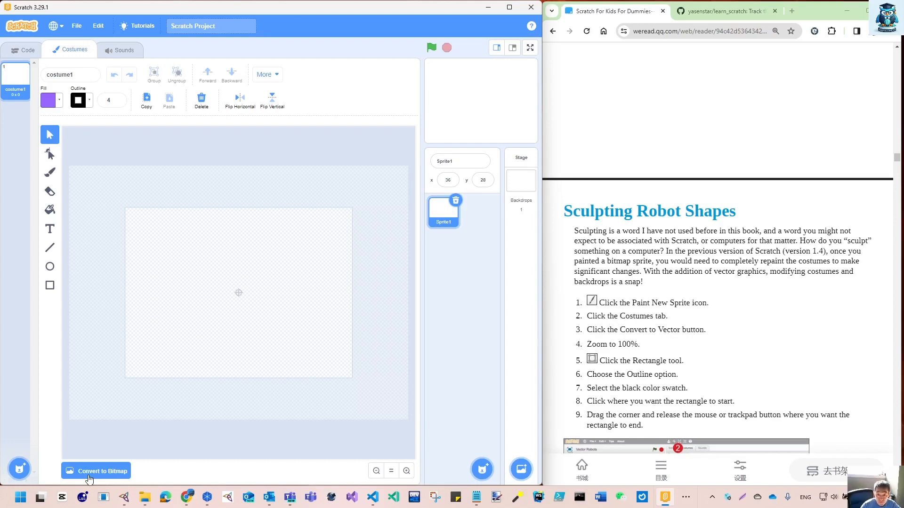
Activate the Rectangle tool for the blank vector costume, keeping the canvas at its default zoom
left_click(391, 473)
left_click(406, 474)
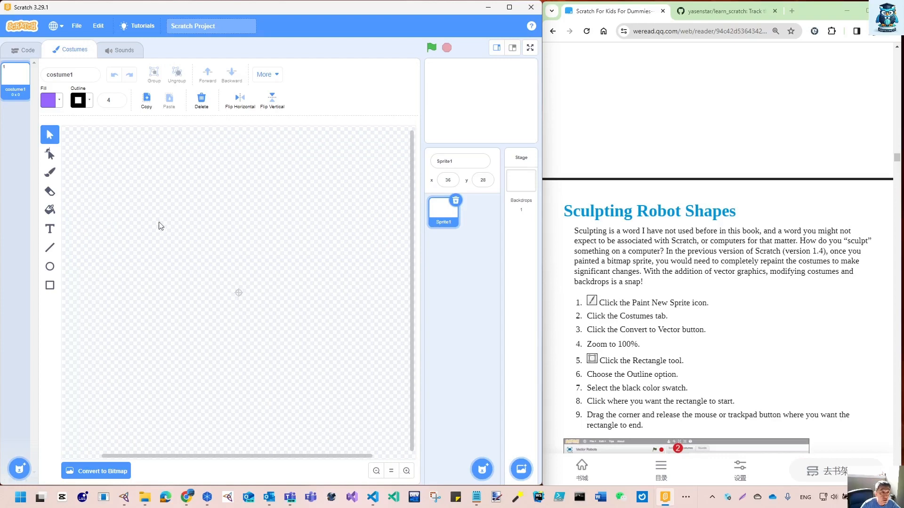
left_click(377, 472)
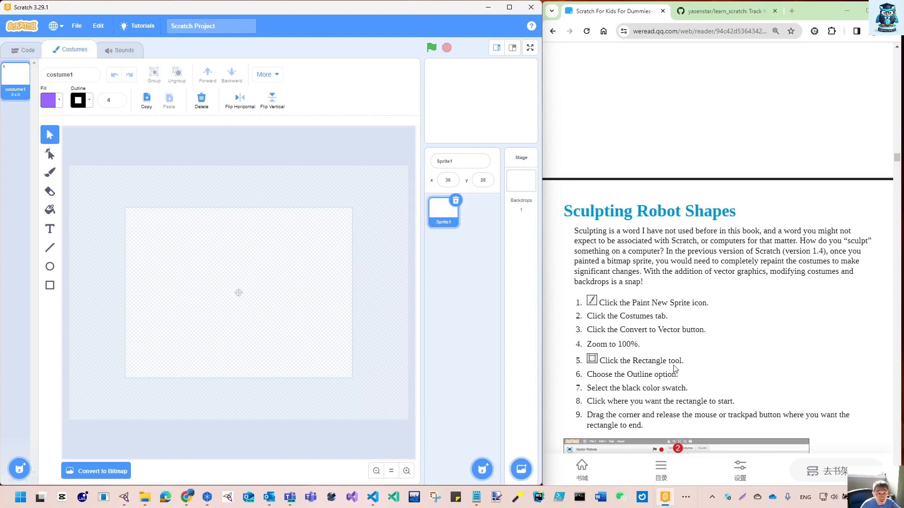
left_click(48, 287)
scroll(781, 282, "down", 4)
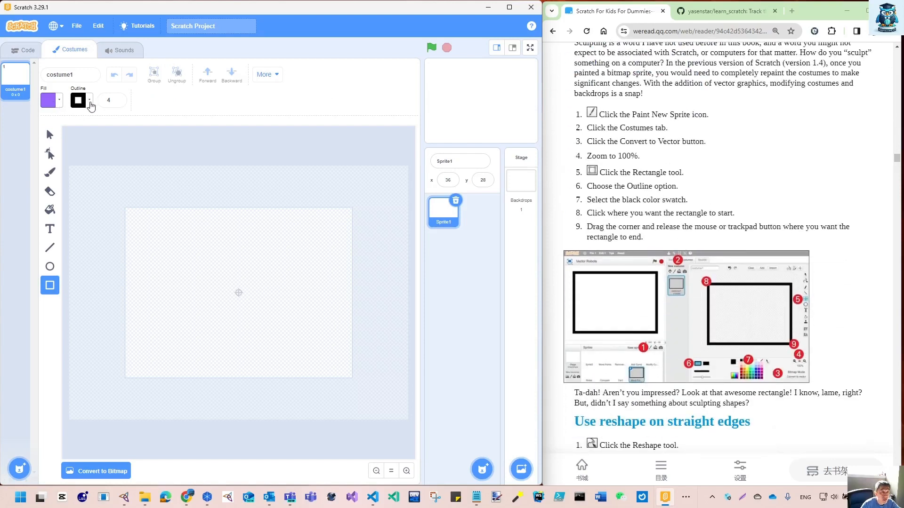
left_click(89, 105)
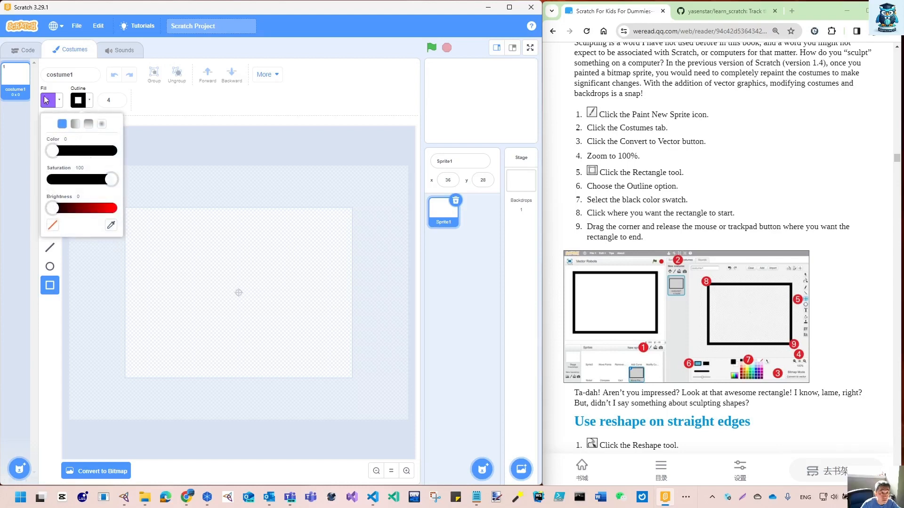
left_click_drag(159, 249, 231, 304)
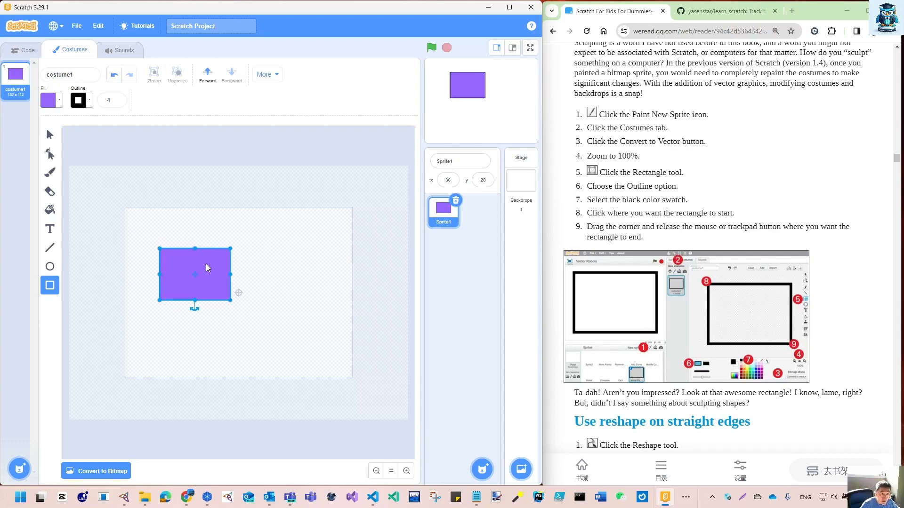
key("ctrl+z")
Set the fill saturation to 0 and the outline width to 6, and draw a large rectangle across most of the canvas
left_click(58, 104)
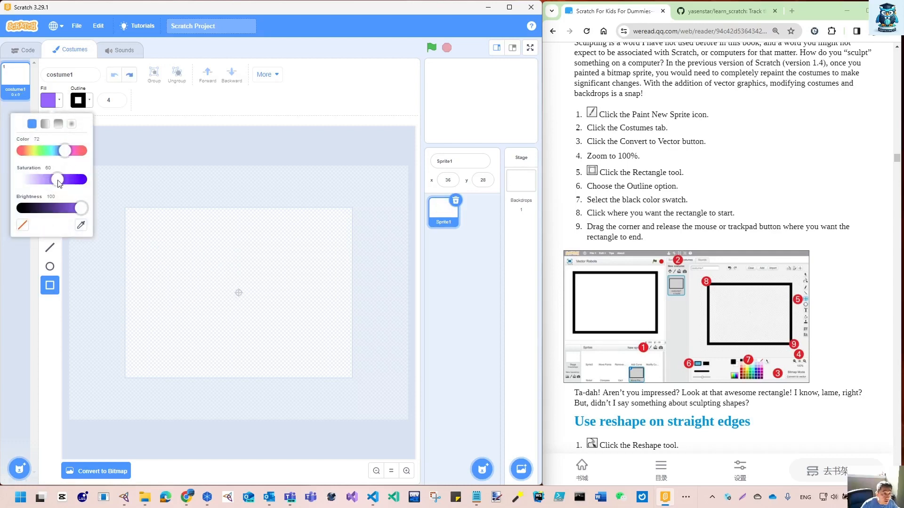
left_click_drag(57, 179, 22, 179)
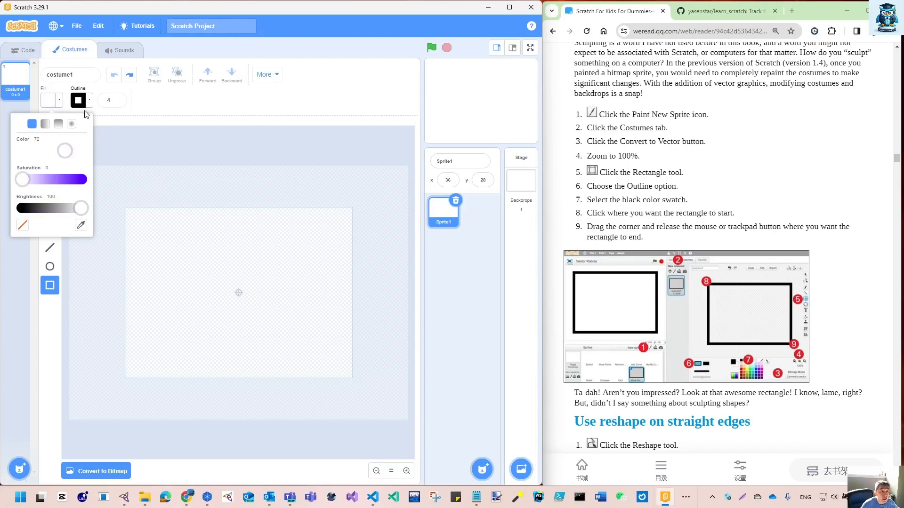
left_click(118, 100)
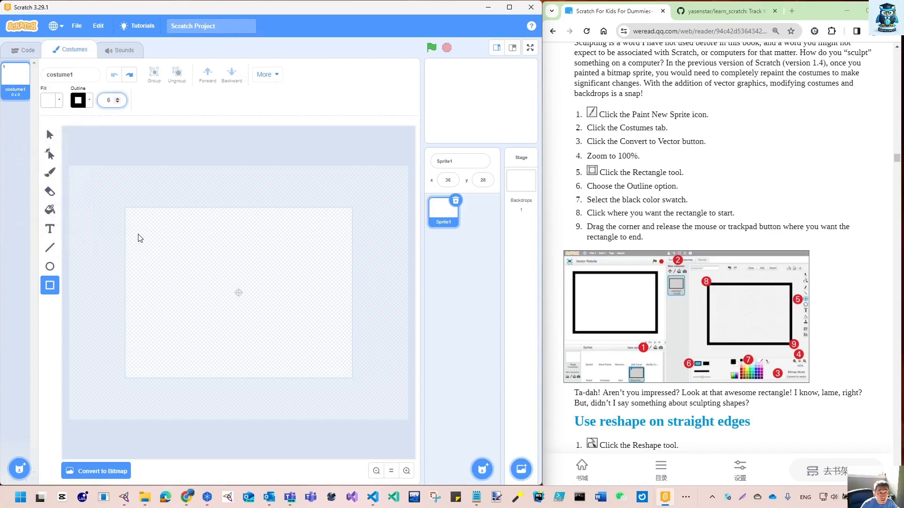
left_click_drag(139, 222, 311, 335)
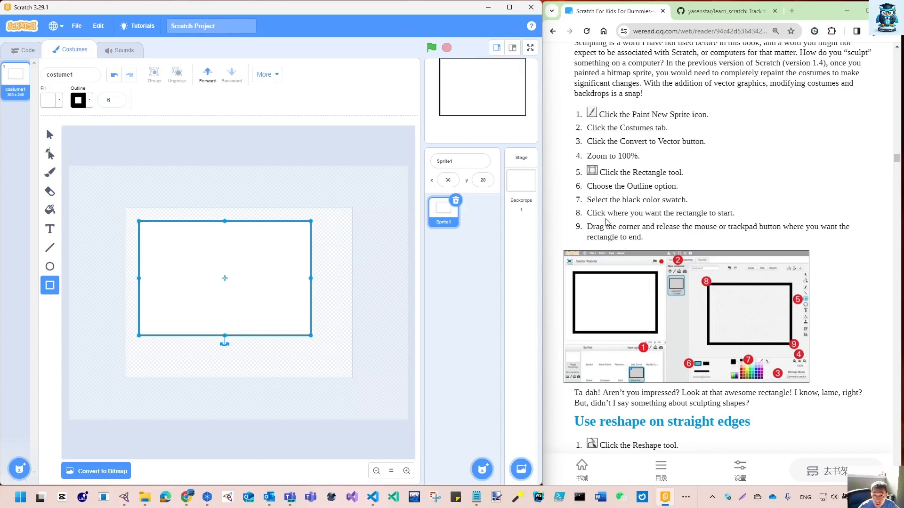
Move the rectangle down and to the right so its centre sits on the costume's centre mark
scroll(726, 222, "down", 2)
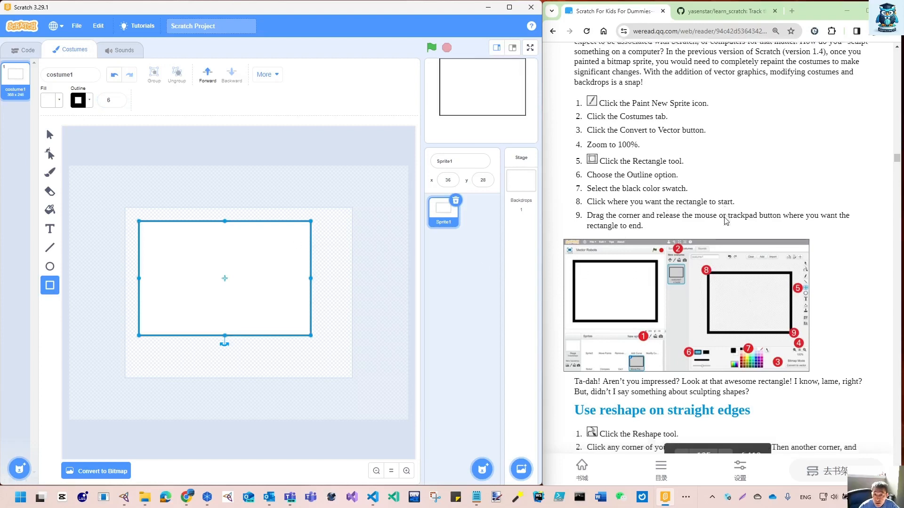
scroll(634, 202, "down", 2)
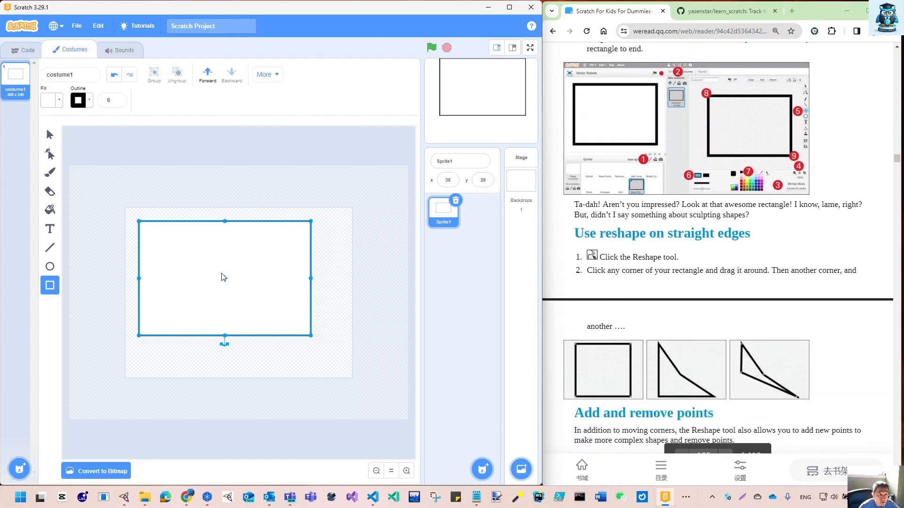
mouse_move(175, 263)
left_mouse_down()
mouse_move(186, 262)
mouse_move(194, 282)
mouse_move(181, 279)
mouse_move(189, 275)
left_mouse_up()
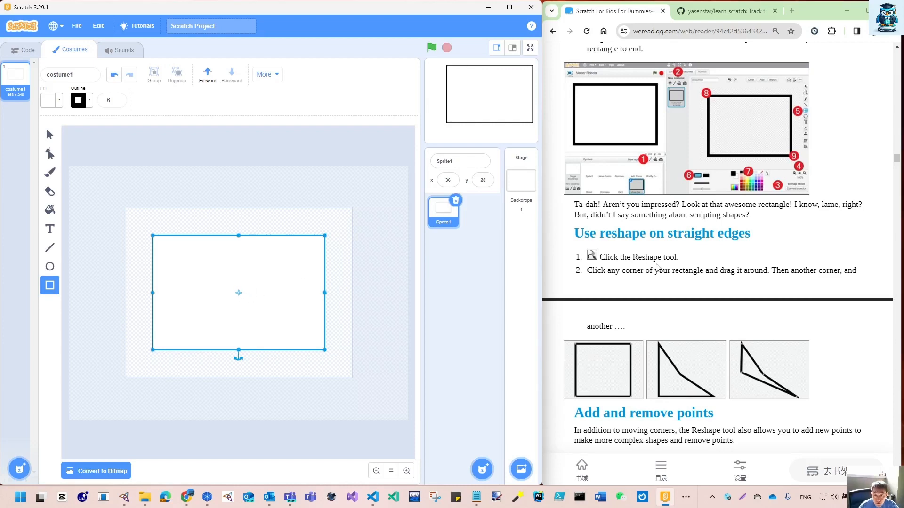
Reshape the rectangle into a slanted dart by moving its upper-right corner deep inward, its lower-left corner up, and its upper-left corner inward
scroll(659, 271, "down", 2)
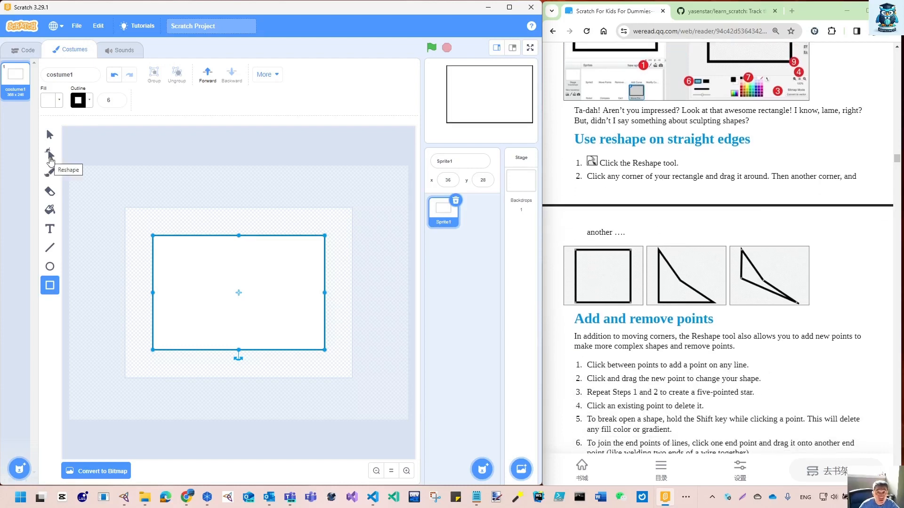
left_click(51, 155)
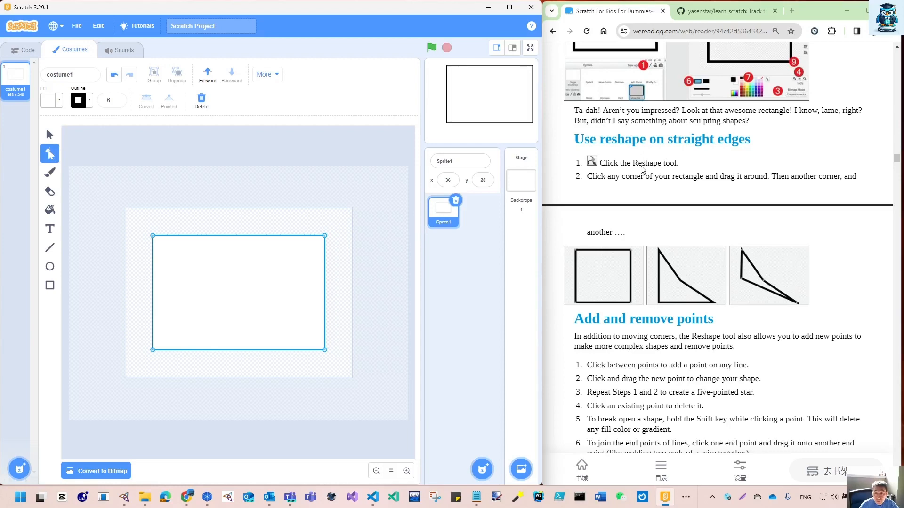
left_click(326, 237)
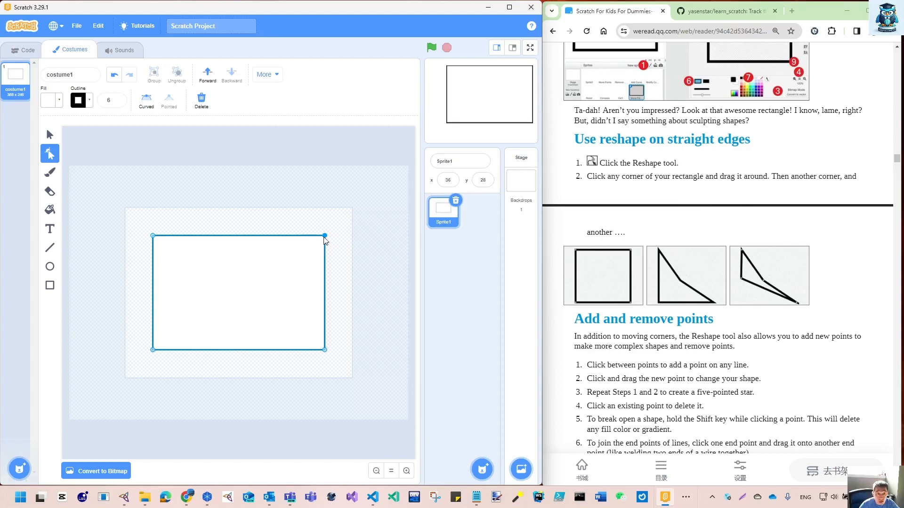
left_click_drag(325, 236, 218, 309)
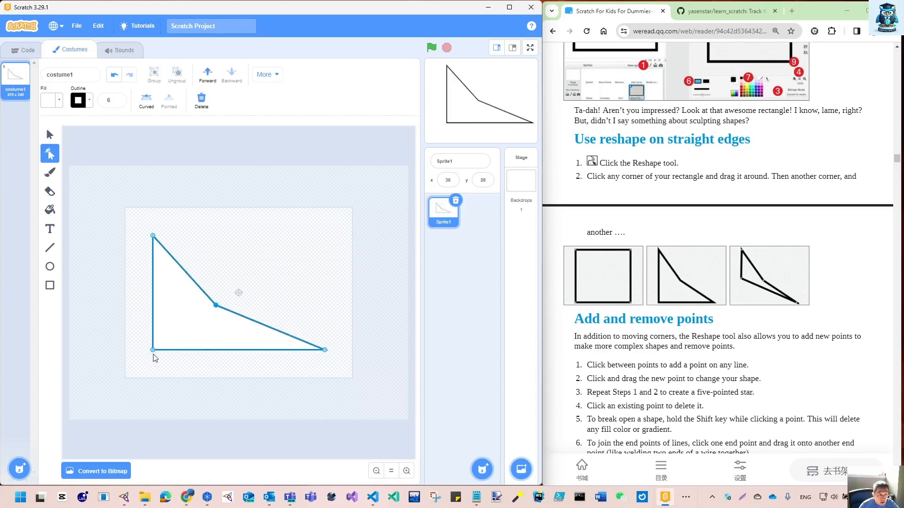
left_click_drag(153, 352, 155, 305)
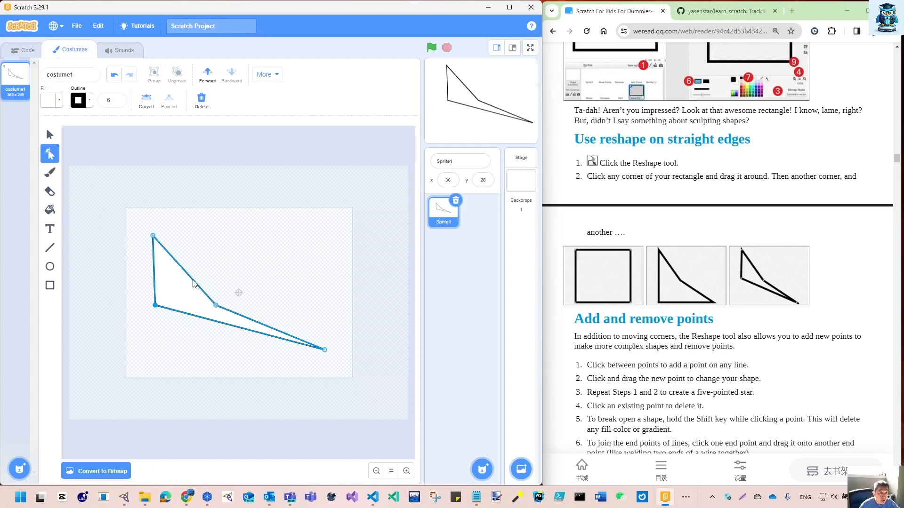
left_click_drag(153, 238, 184, 261)
mouse_move(218, 309)
left_mouse_down()
mouse_move(234, 290)
mouse_move(333, 258)
mouse_move(279, 264)
mouse_move(224, 311)
left_mouse_up()
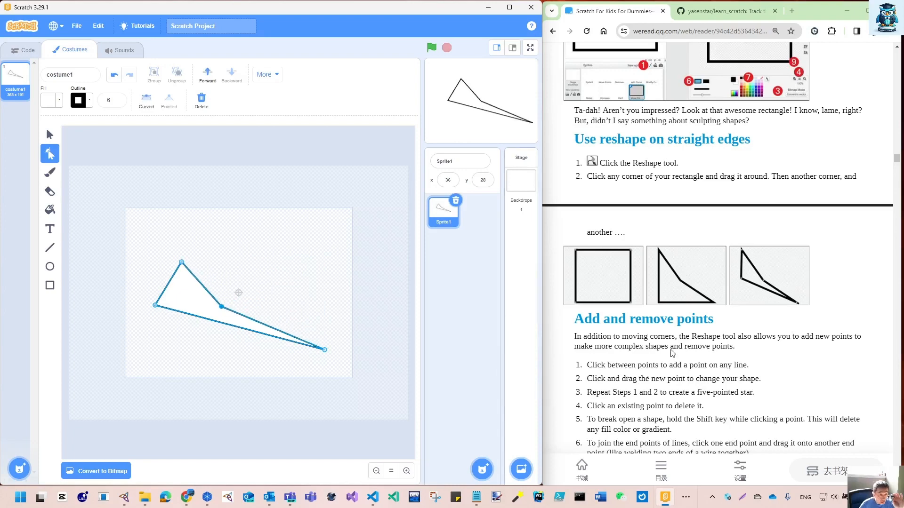
Add a point midway on the dart's edge between the top and inner corners, and pull it up and right into a curved peak
scroll(672, 353, "down", 3)
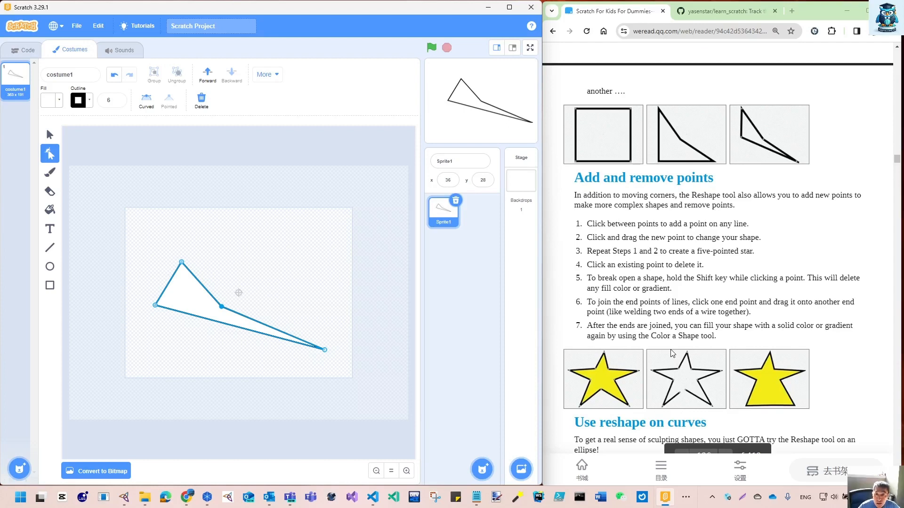
left_click(200, 282)
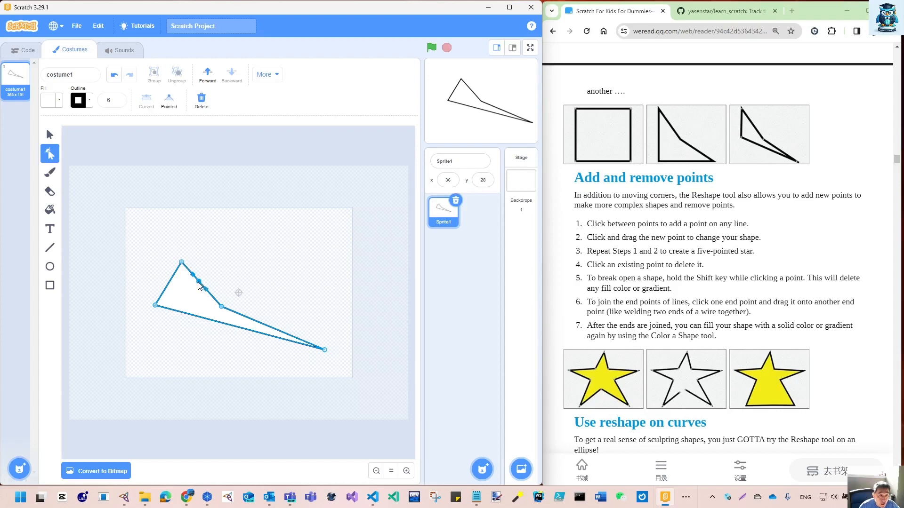
left_click_drag(199, 283, 237, 231)
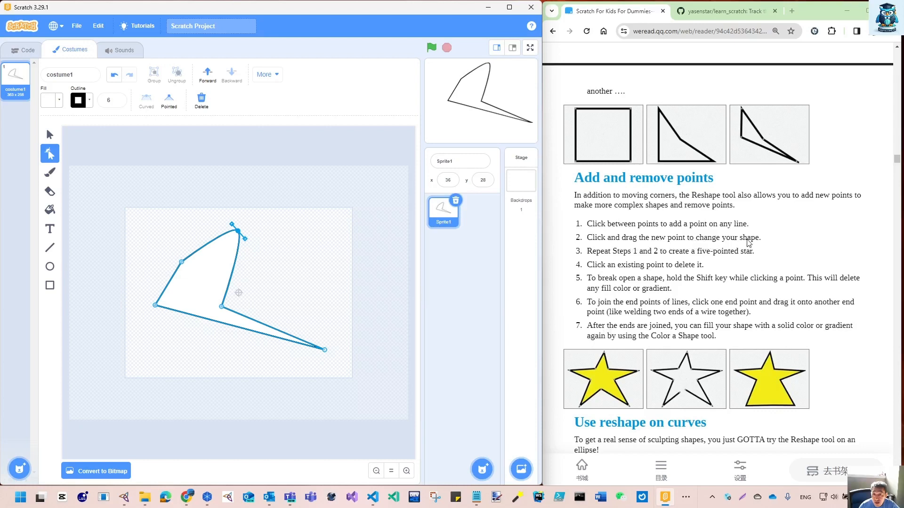
Adjust the peak's curve with its handles and a slightly lower point position, and add another point at the top of the curve
scroll(683, 342, "down", 1)
scroll(684, 342, "down", 1)
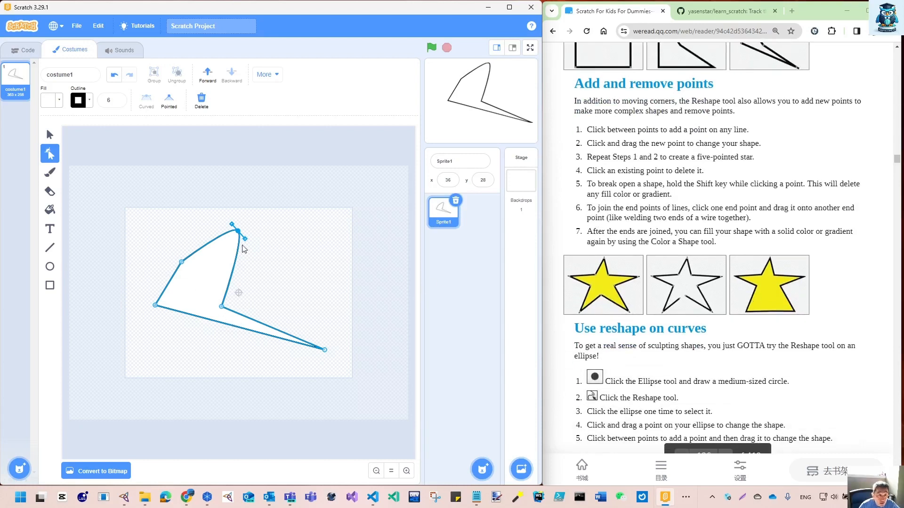
left_click_drag(231, 224, 213, 250)
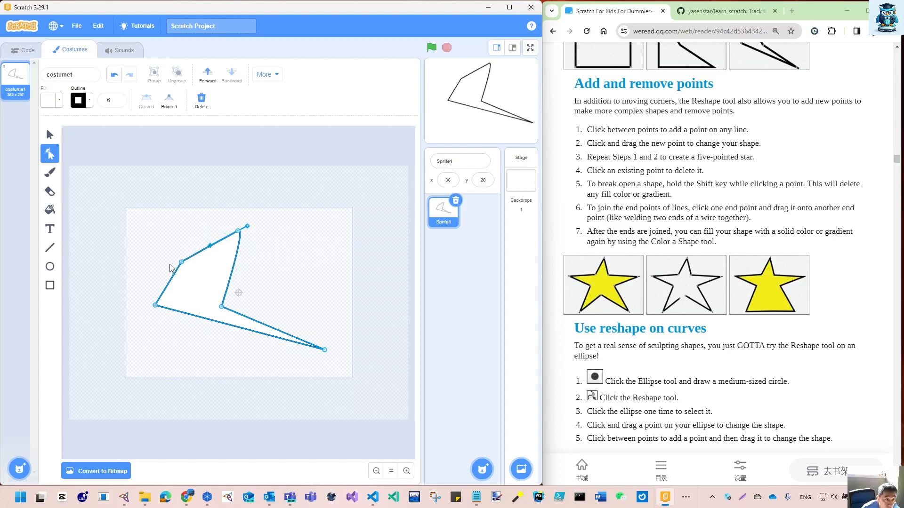
left_click_drag(247, 227, 231, 274)
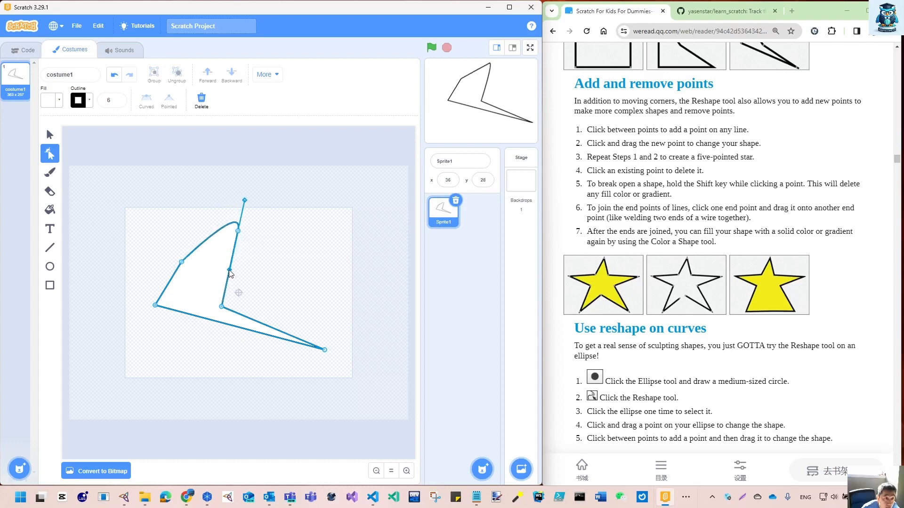
left_click_drag(238, 230, 234, 256)
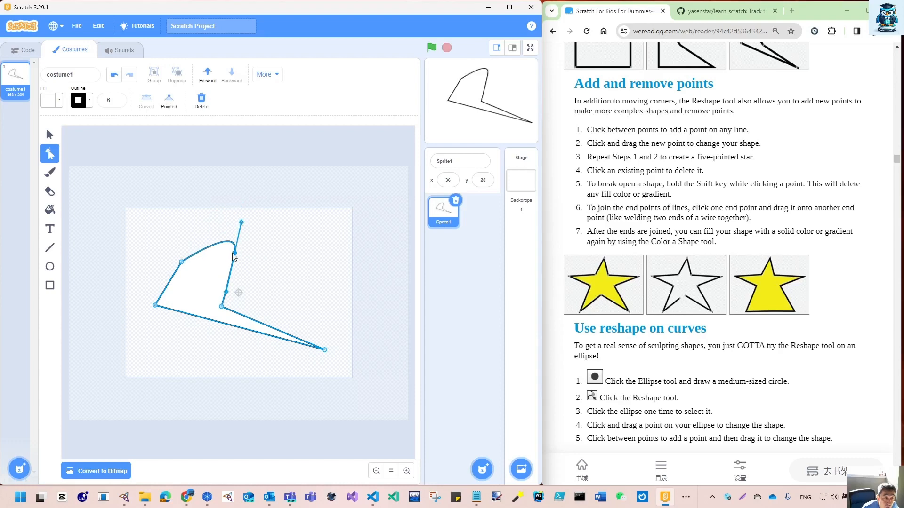
left_click(226, 240)
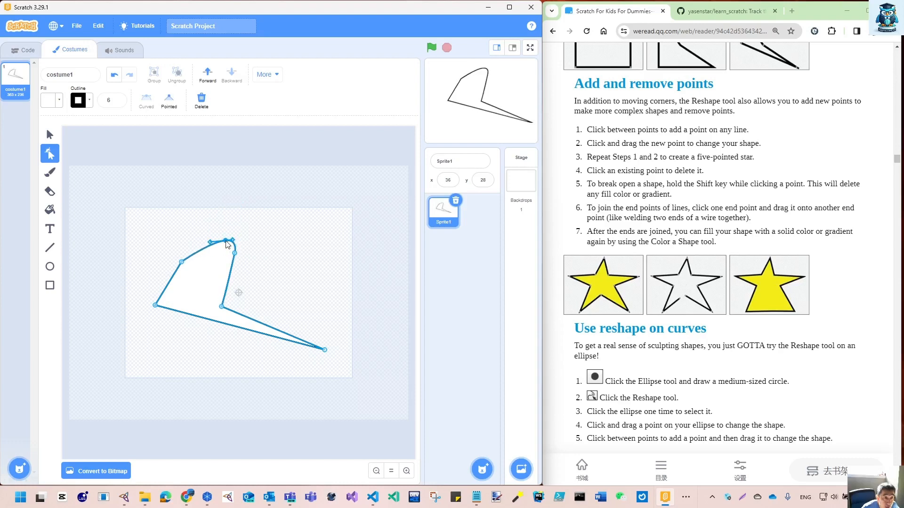
Move the curved peak's top point up and right into a sharp tip, and delete the shape's far lower-right point
mouse_move(227, 243)
left_mouse_down()
mouse_move(208, 258)
mouse_move(228, 247)
mouse_move(273, 250)
mouse_move(242, 231)
mouse_move(234, 237)
left_mouse_up()
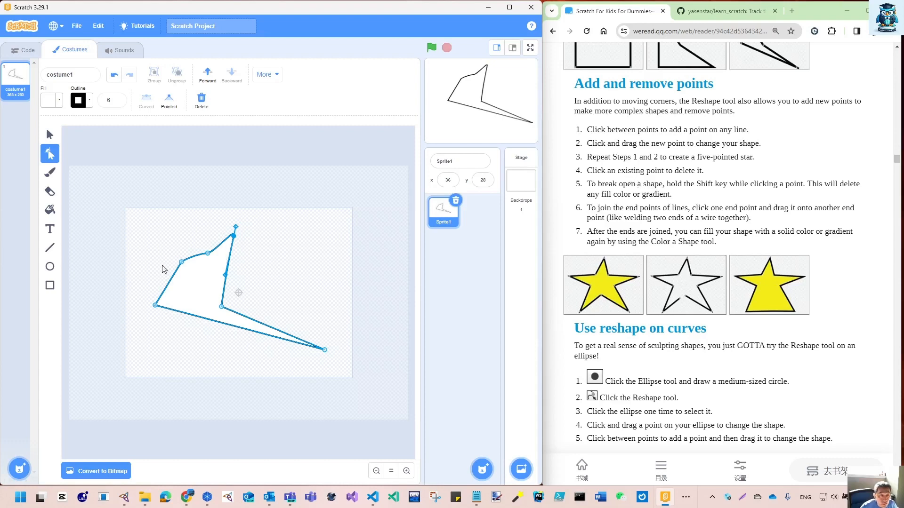
left_click(324, 350)
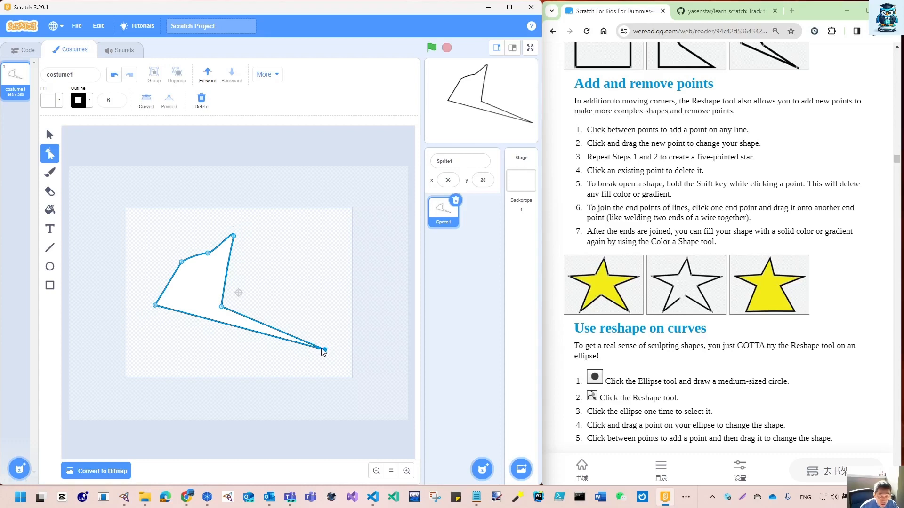
key("Delete")
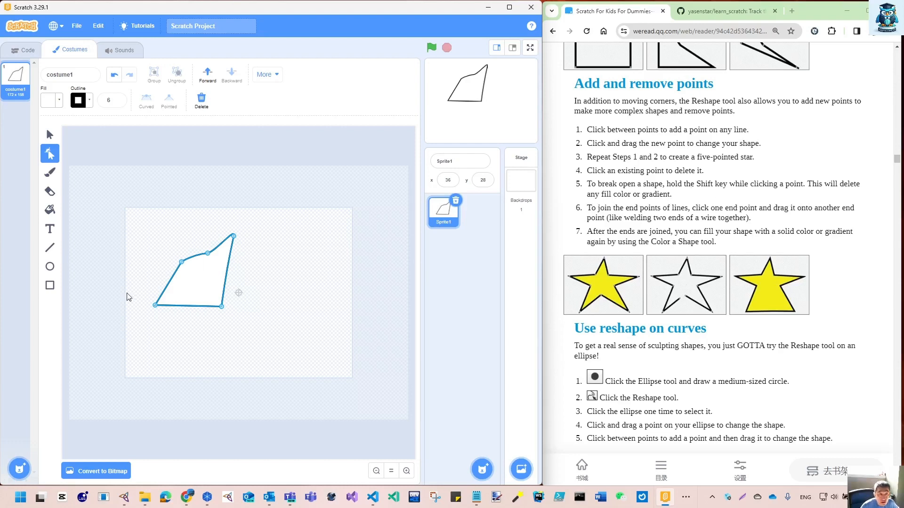
Move the shape's upper-left corner outward, and shift the peak and lower-right corner slightly down and to the right
left_click(182, 263)
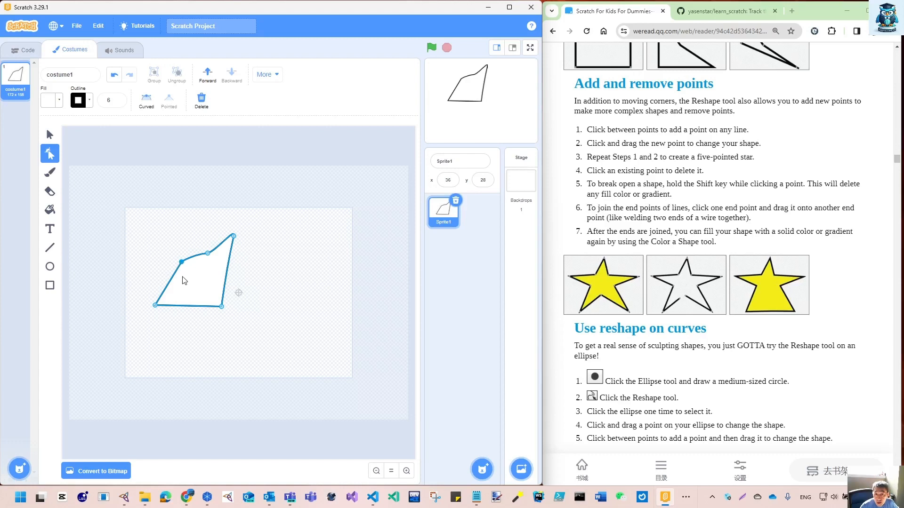
left_click_drag(181, 262, 158, 262)
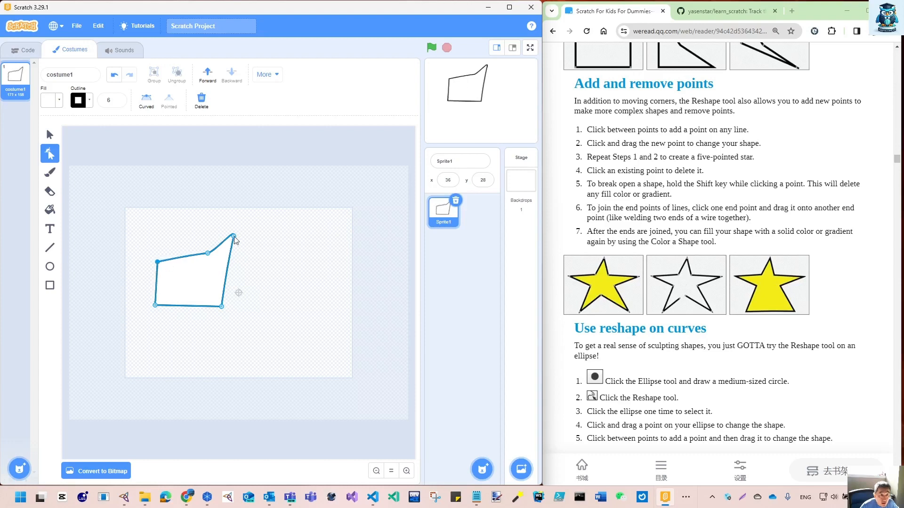
mouse_move(234, 238)
left_mouse_down()
mouse_move(221, 197)
mouse_move(240, 242)
left_mouse_up()
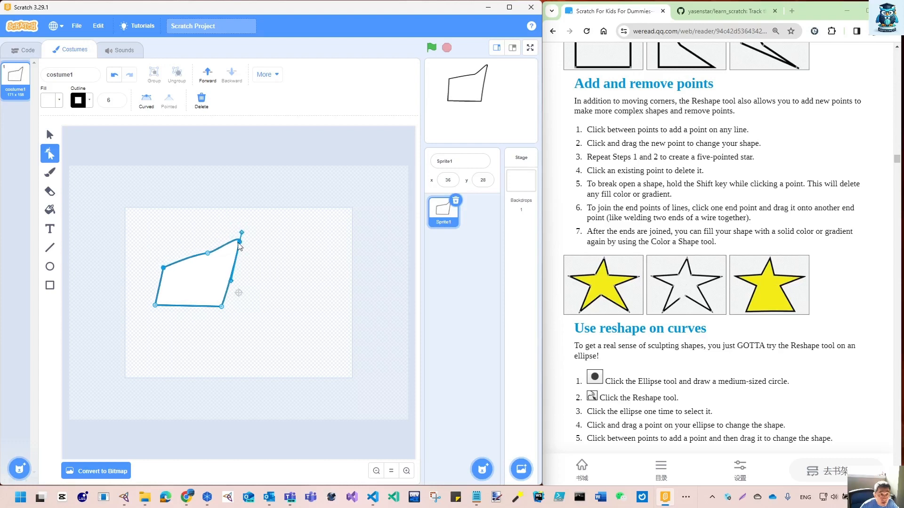
mouse_move(222, 307)
left_mouse_down()
mouse_move(248, 312)
mouse_move(209, 308)
mouse_move(226, 312)
left_mouse_up()
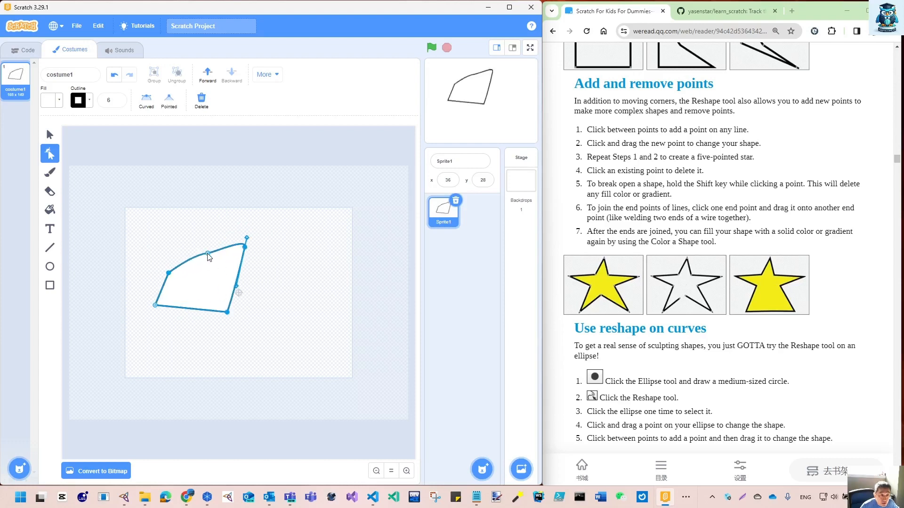
Stretch the shape by moving its upper-right tip far to the right
left_click(262, 267)
left_click(236, 277)
left_click(245, 248)
left_click_drag(245, 247, 294, 245)
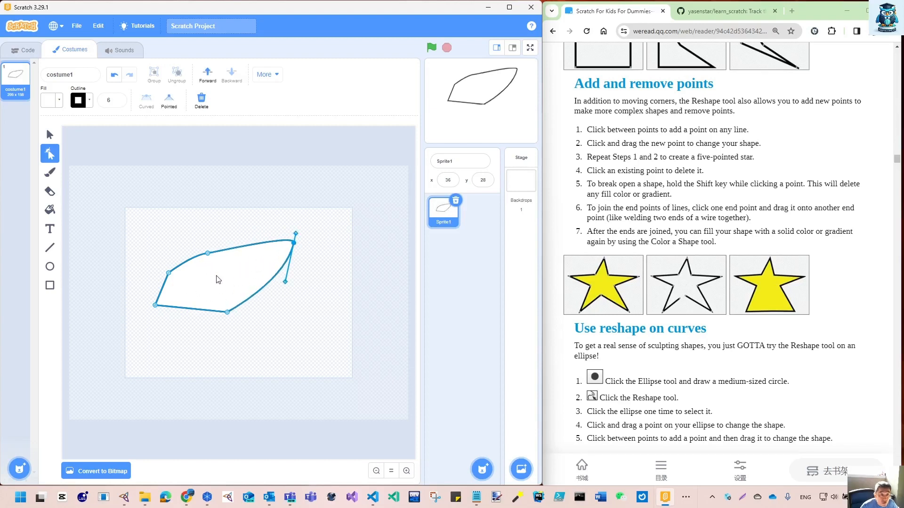
Select the top-edge point, the upper-right tip and the lower-right corner together, and shift them slightly right
left_click(227, 312)
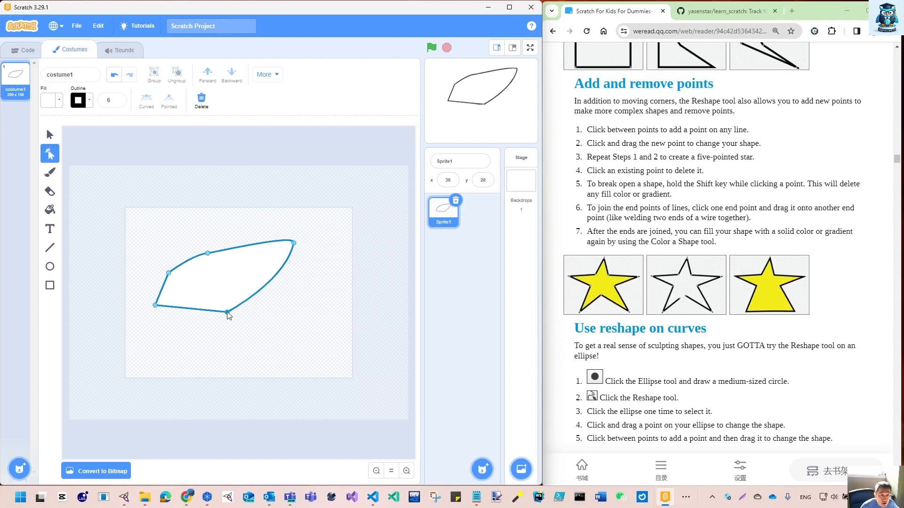
left_click(293, 244)
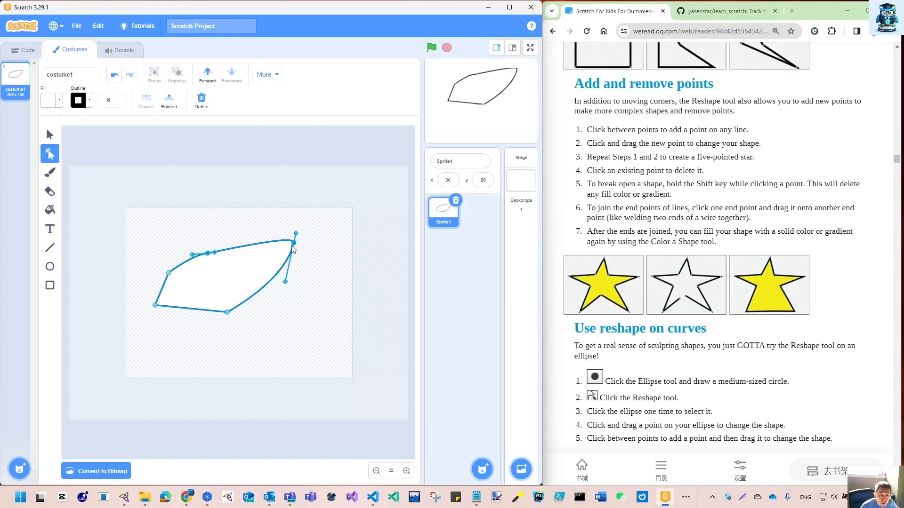
left_click(227, 311, "shift")
mouse_move(294, 246)
left_mouse_down()
mouse_move(291, 291)
mouse_move(290, 239)
mouse_move(325, 245)
mouse_move(305, 287)
mouse_move(288, 273)
mouse_move(315, 243)
mouse_move(264, 273)
mouse_move(282, 221)
mouse_move(313, 221)
mouse_move(308, 246)
left_mouse_up()
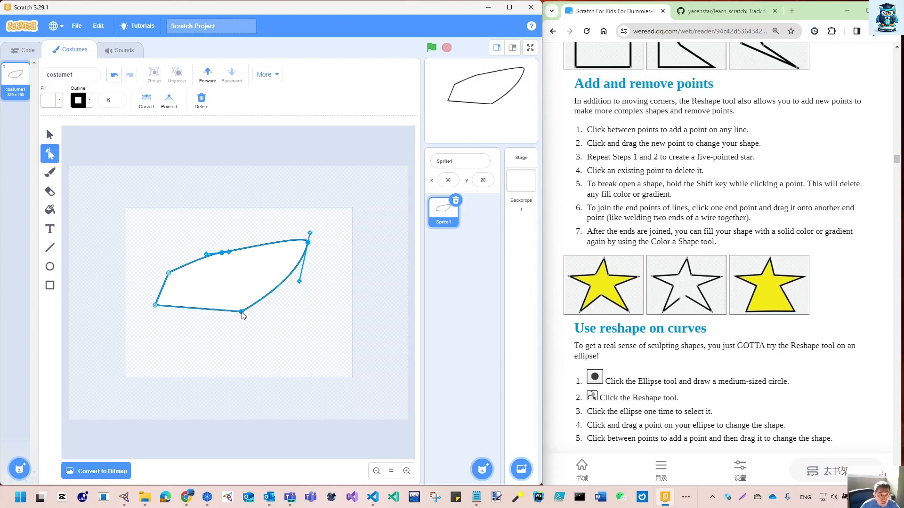
Add a point midway on the bottom edge, and delete the extra points placed between it and the lower-right corner
left_click(203, 308)
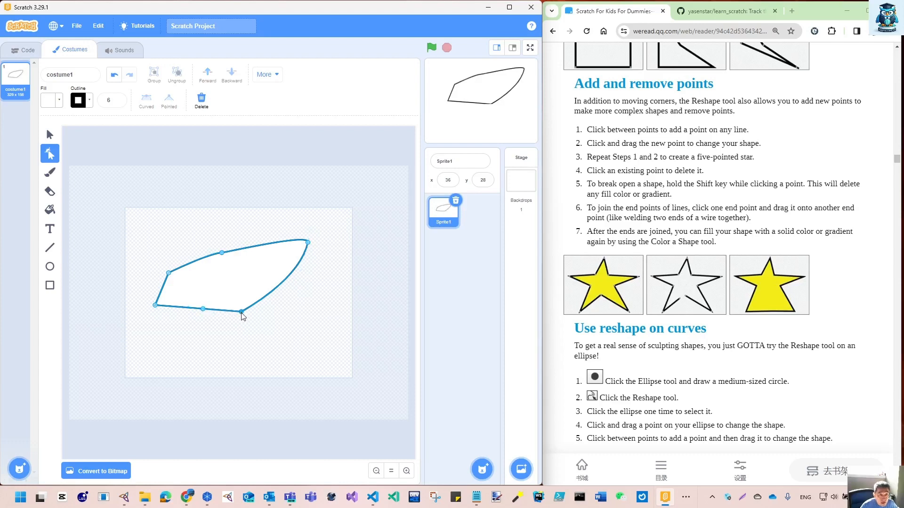
left_click(225, 310)
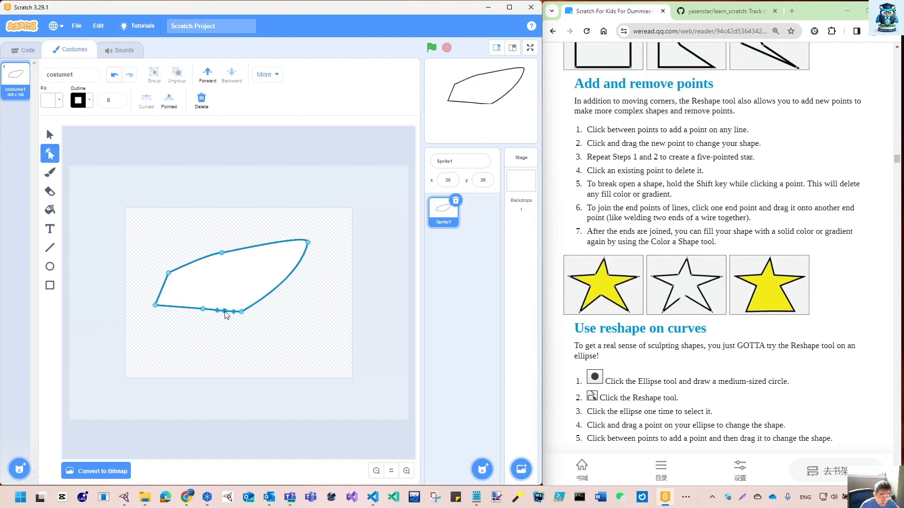
key("Delete")
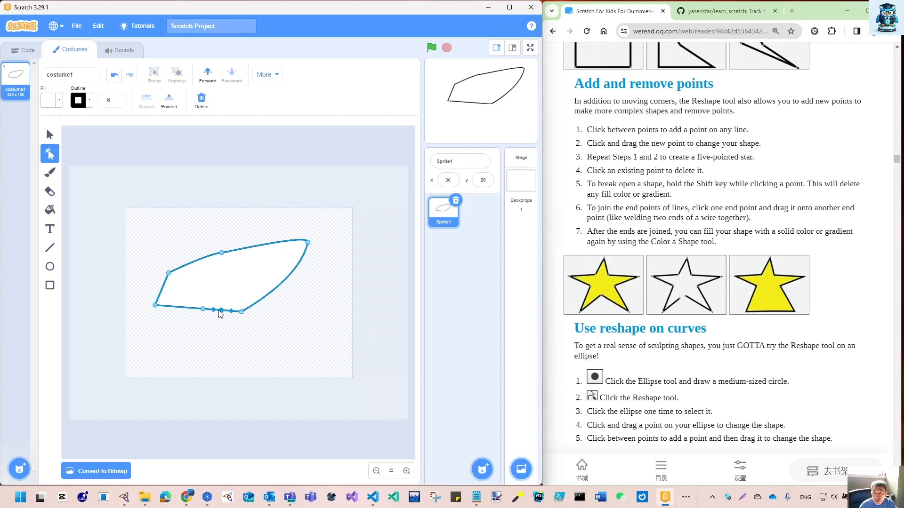
key("Delete")
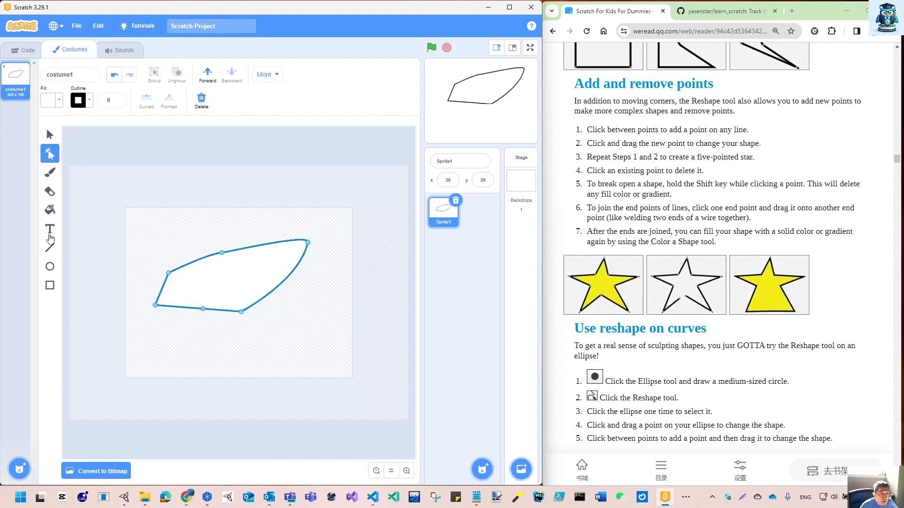
Move the whole shape slightly up and to the left with the Select tool
left_click(49, 137)
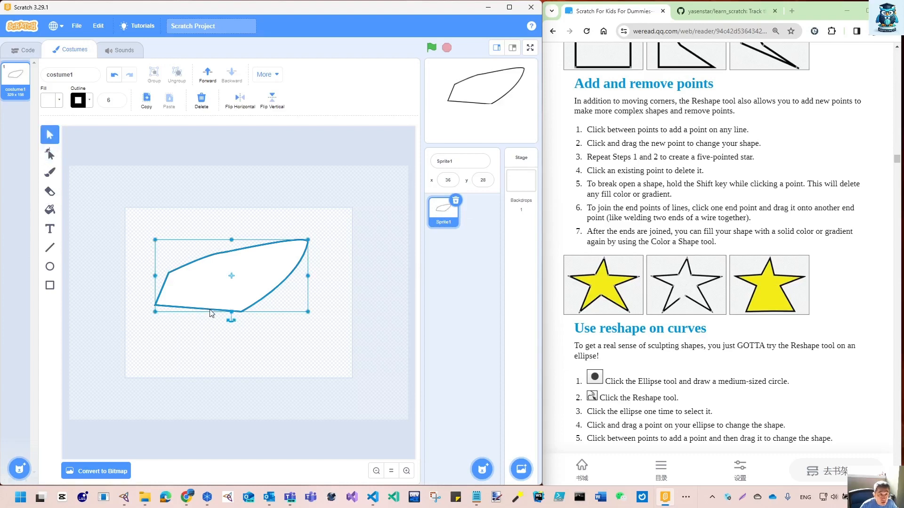
mouse_move(211, 313)
left_mouse_down()
mouse_move(215, 324)
mouse_move(208, 301)
left_mouse_up()
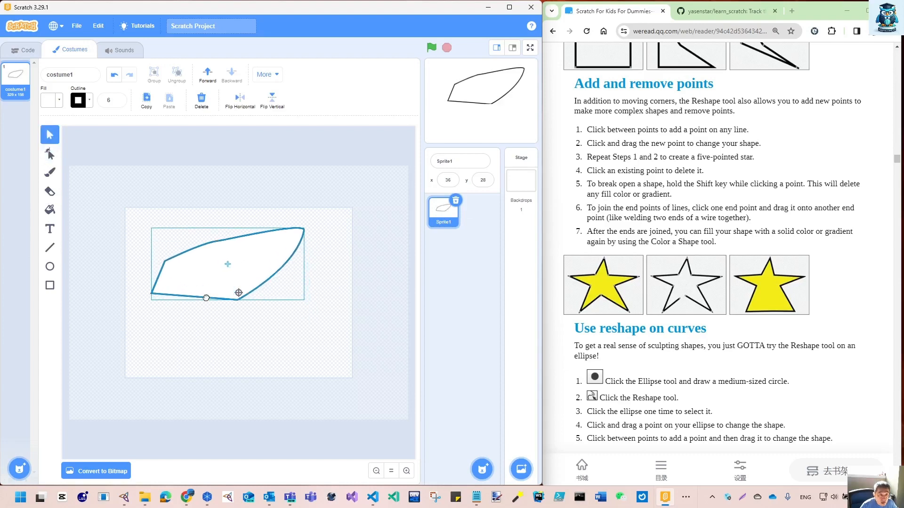
left_click(216, 325)
left_click(238, 302)
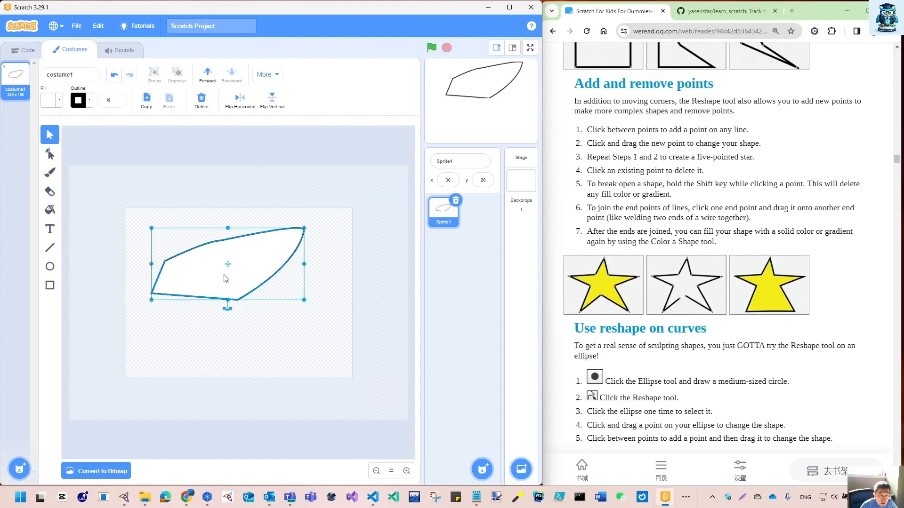
Reshape the lower-right corner downward, and pull a new point on the edge beside it down into a prong
left_click(52, 155)
left_click_drag(239, 302, 239, 315)
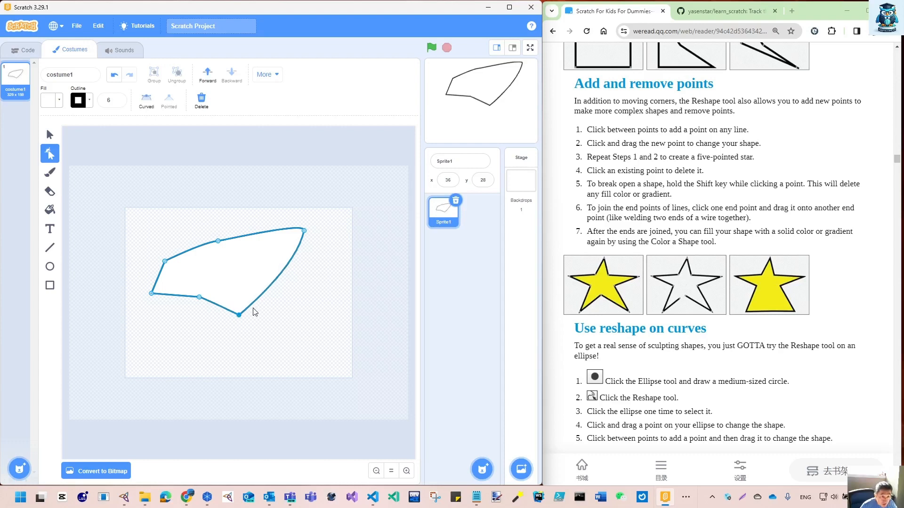
left_click(218, 305)
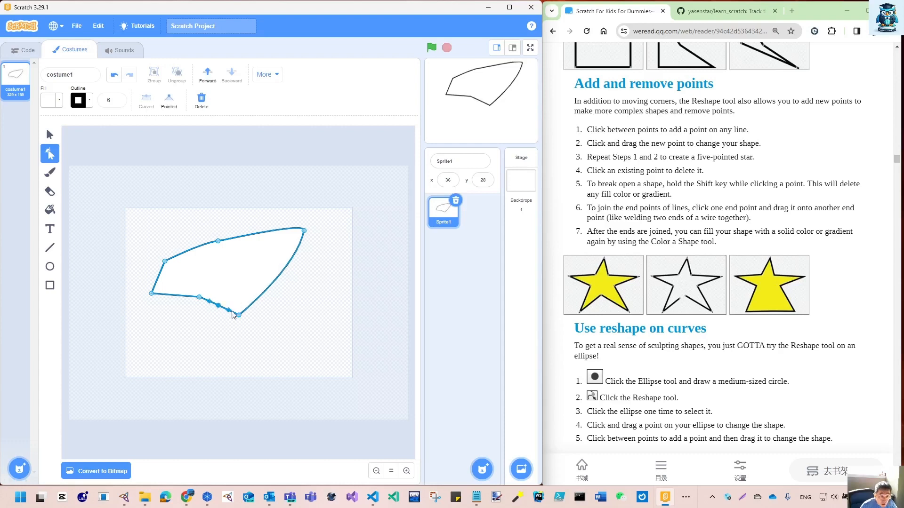
left_click_drag(218, 305, 200, 339)
Add a point beside the prong and pull it up into a notch, and move the prong's tip up to the top-edge point
left_click(221, 330)
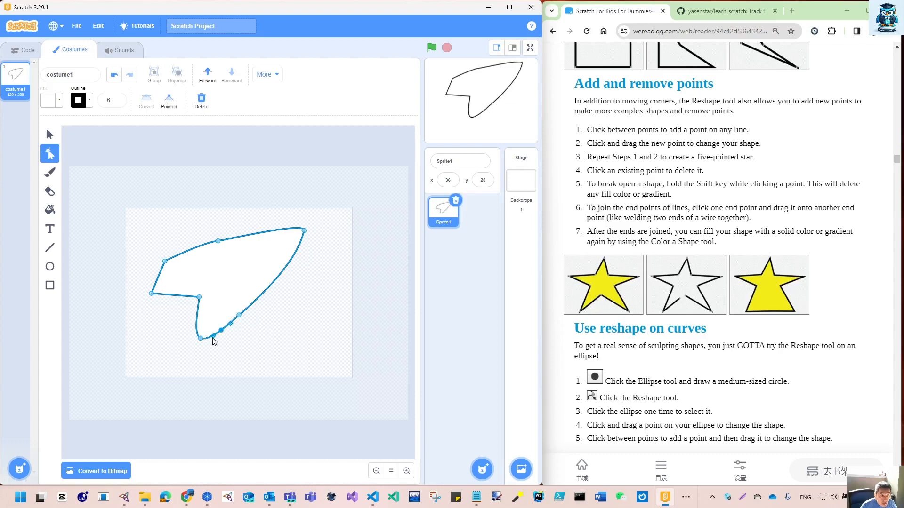
left_click_drag(221, 329, 213, 303)
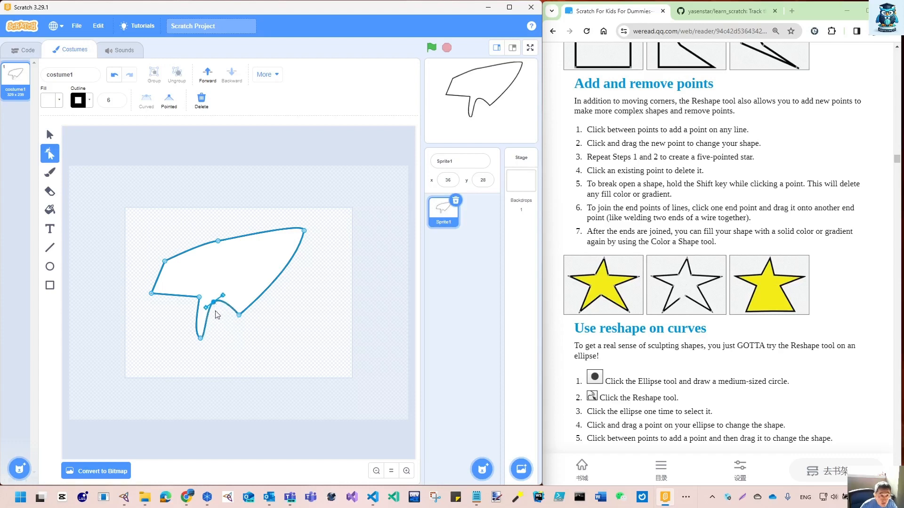
left_click(200, 339)
left_click_drag(202, 342, 217, 242)
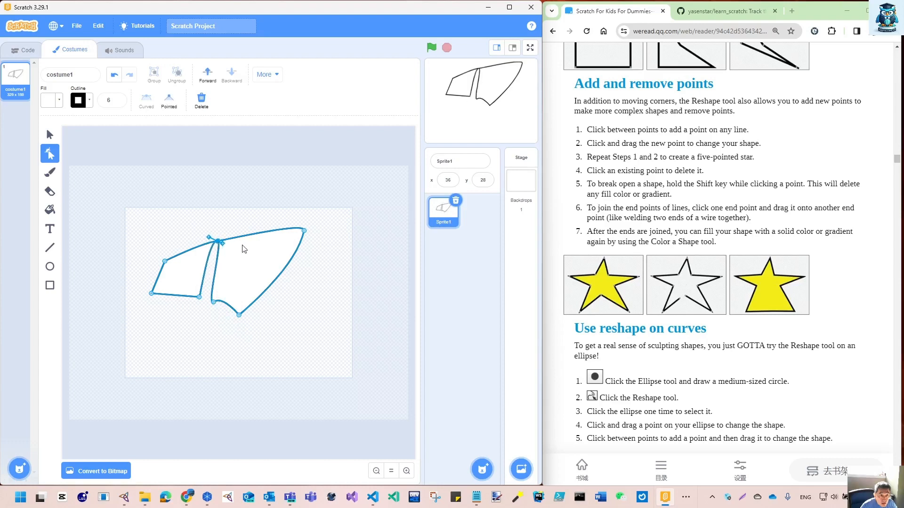
Widen the shape by moving its right tip down and its top-edge point right, and place the inner strip's tip above the top edge
left_click_drag(305, 231, 327, 284)
left_click_drag(218, 241, 277, 229)
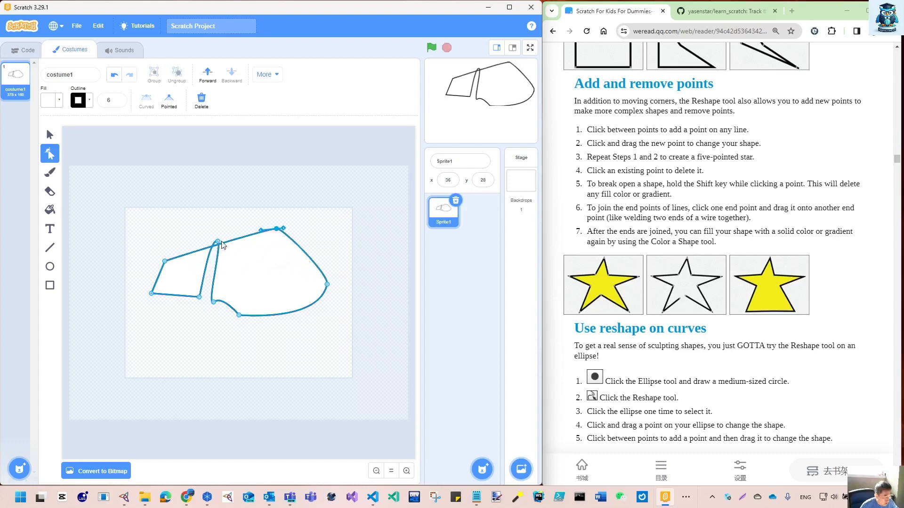
left_click_drag(218, 243, 332, 230)
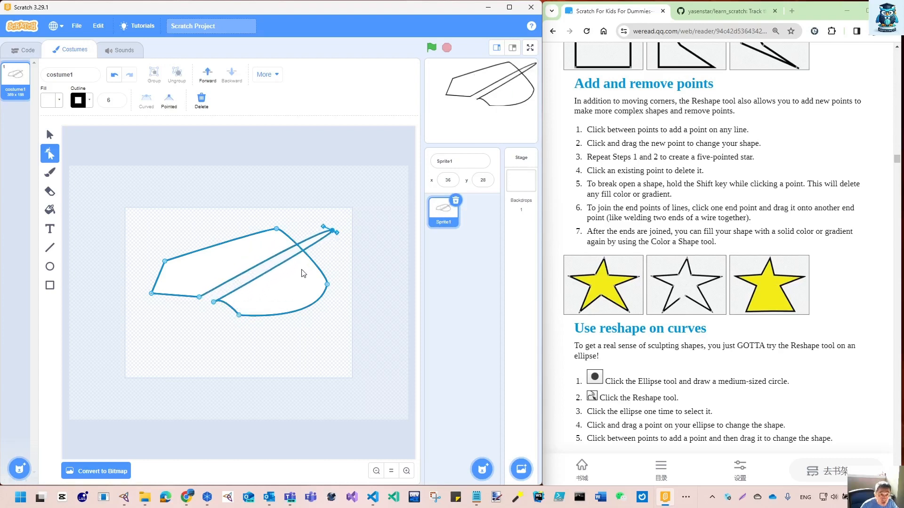
left_click_drag(333, 232, 238, 217)
Fill the shape with red, using color 0, saturation 100 and brightness 100
left_click(219, 226)
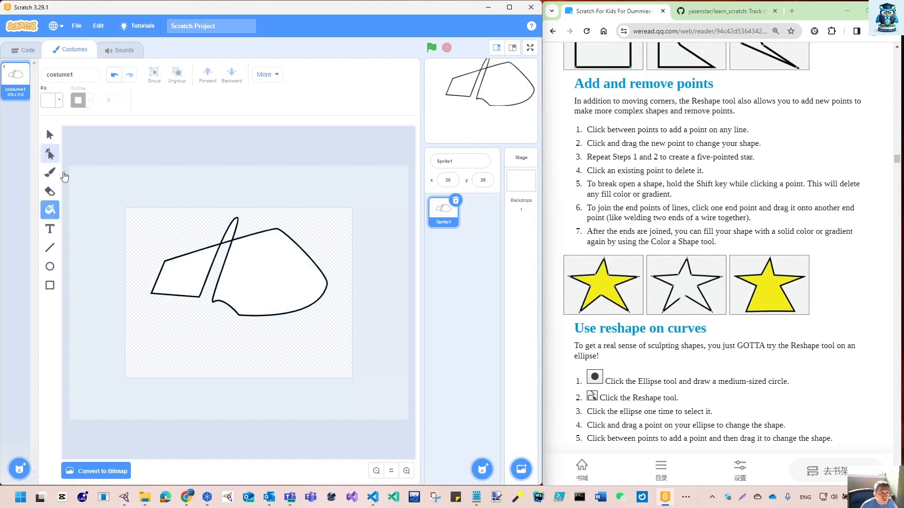
left_click(59, 106)
left_click_drag(21, 189, 81, 188)
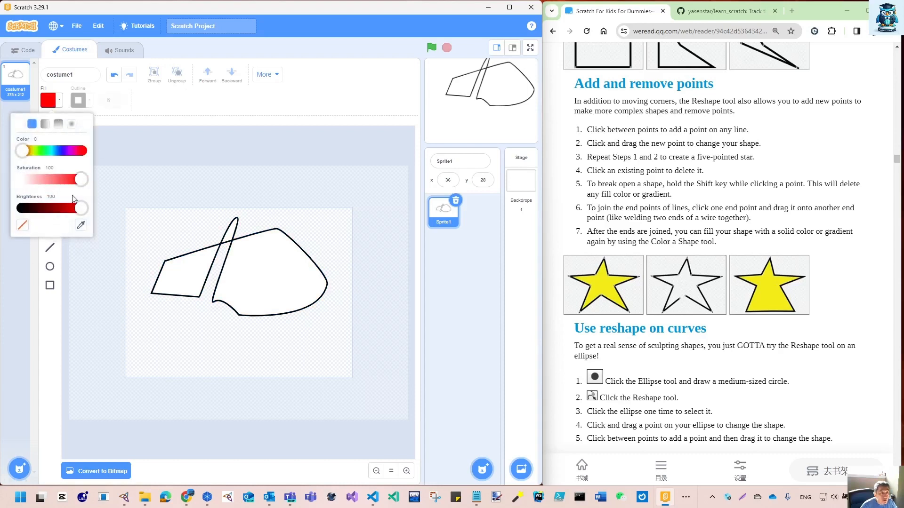
left_click(178, 268)
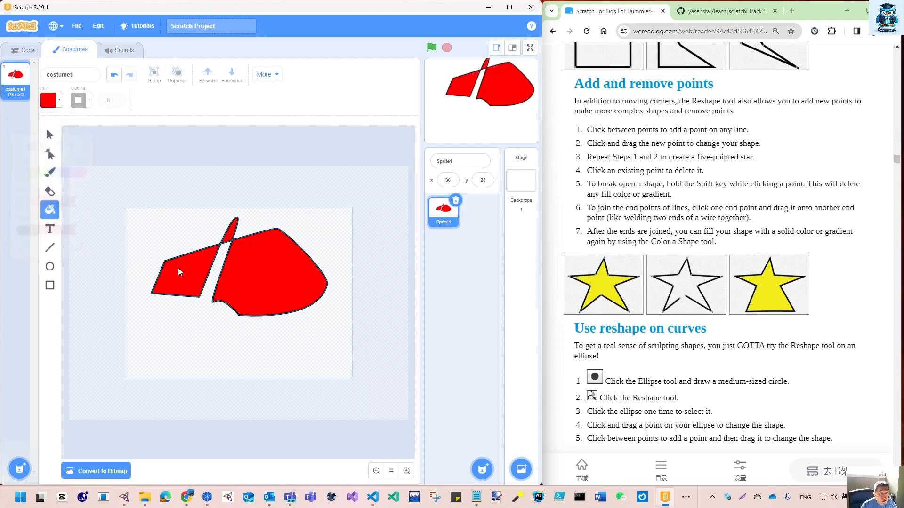
Reshape the red shape by moving the narrow spike's tip to the left
left_click(49, 153)
left_click(233, 229)
mouse_move(237, 218)
left_mouse_down()
mouse_move(224, 281)
mouse_move(220, 217)
left_mouse_up()
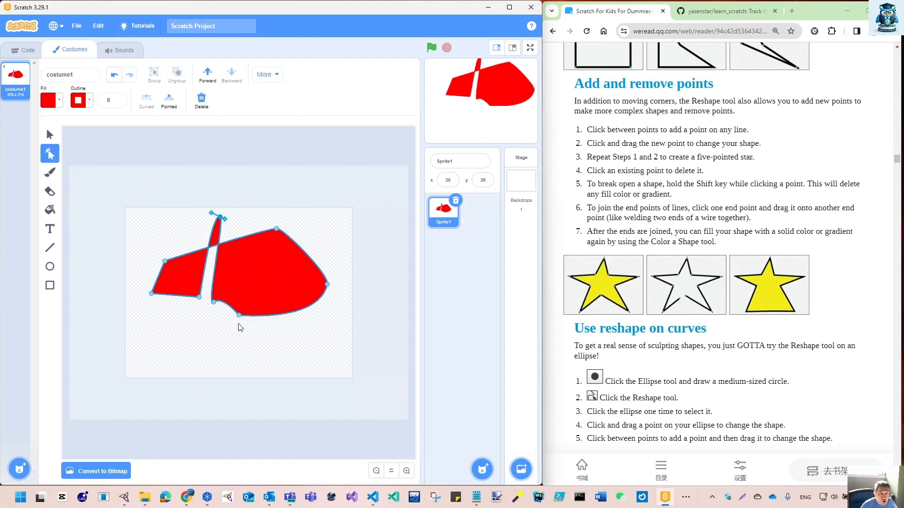
Reposition the whole red shape in the upper part of the canvas, leaving free space below it
left_click(236, 356)
left_click_drag(192, 278, 201, 296)
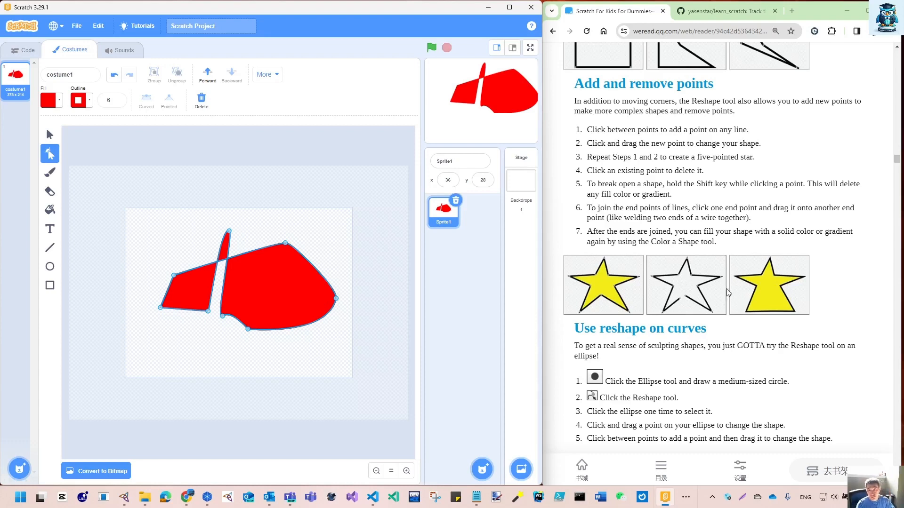
scroll(706, 289, "down", 6)
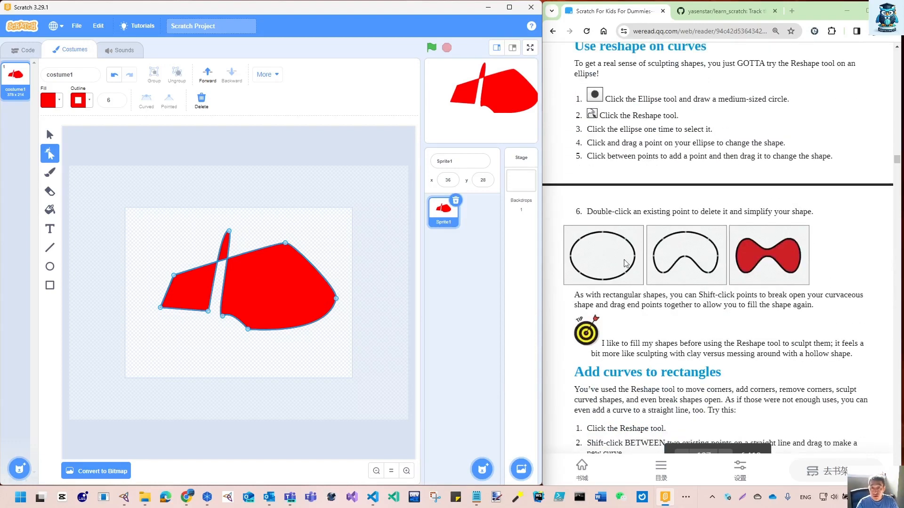
left_click_drag(280, 291, 262, 272)
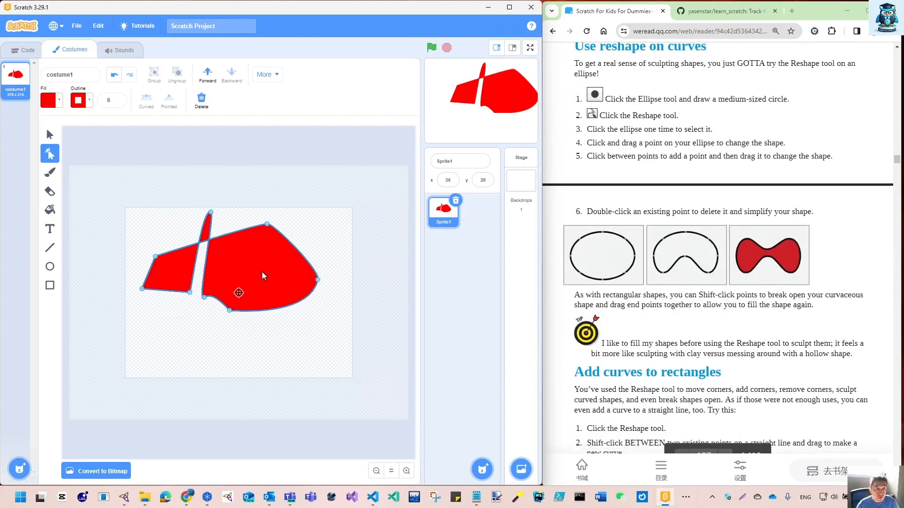
Draw a wide red ellipse below the shape, and add a reshape point on its lower-left edge
left_click(50, 266)
left_click_drag(165, 328, 255, 368)
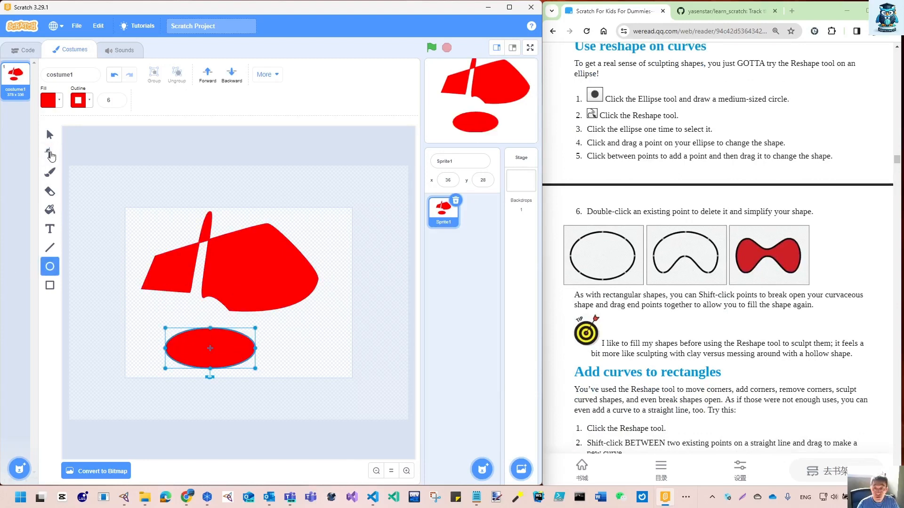
left_click(50, 153)
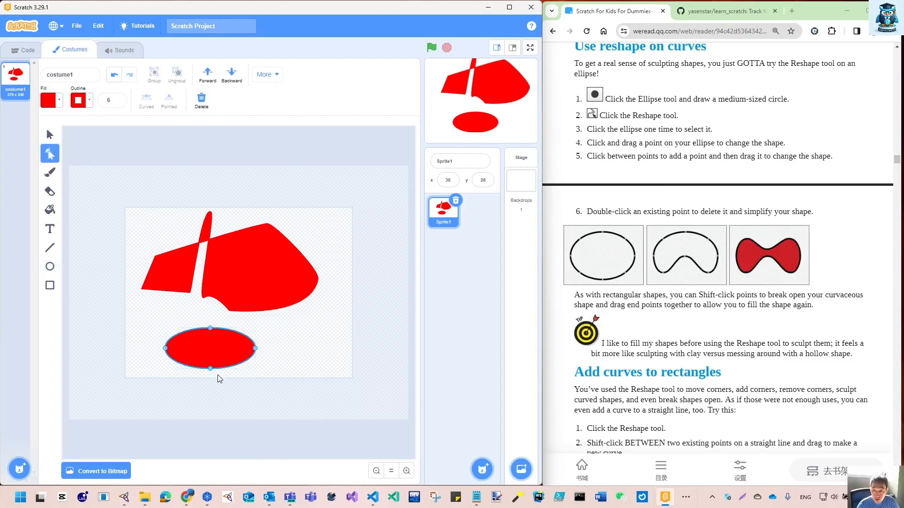
left_click(184, 365)
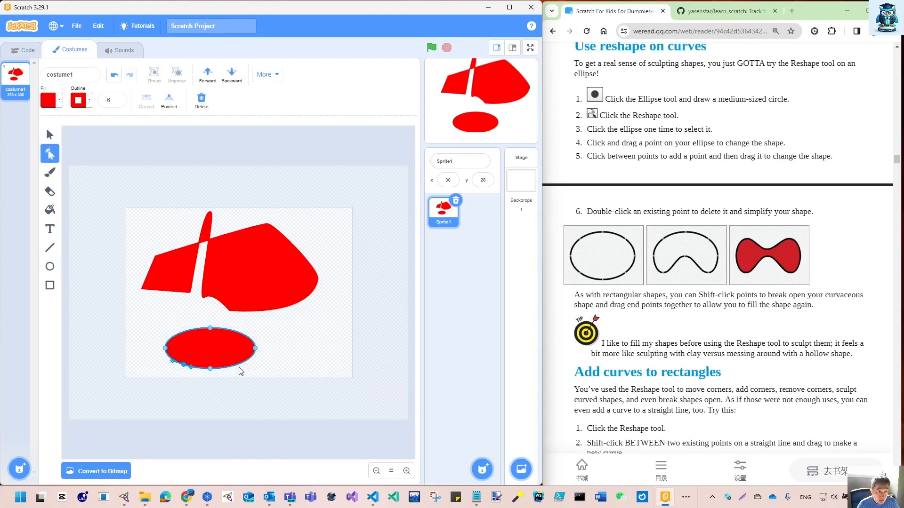
Reshape the red ellipse into an arched bean by raising its bottom-centre point and adding points at its lower right, upper right and upper left
left_click(239, 364)
left_click(237, 332)
left_click_drag(210, 370, 243, 323)
left_click_drag(183, 331, 182, 324)
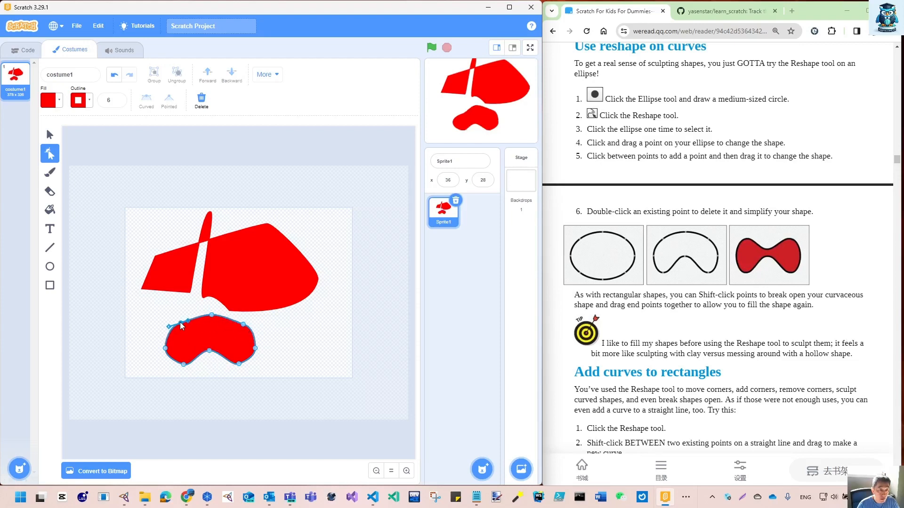
left_click_drag(244, 321, 239, 321)
left_click(304, 347)
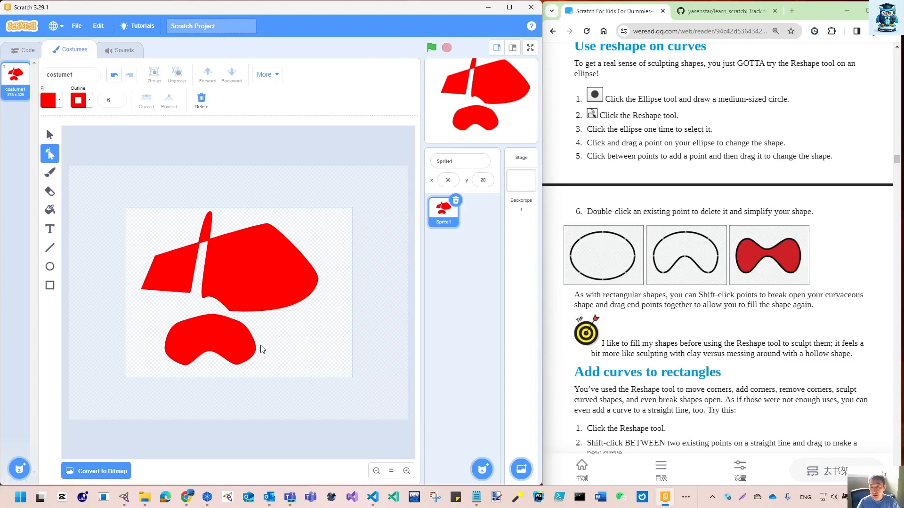
Turn the bean shape into a bow tie by lowering its top-centre point and moving its outermost side points slightly inward
left_click(218, 316)
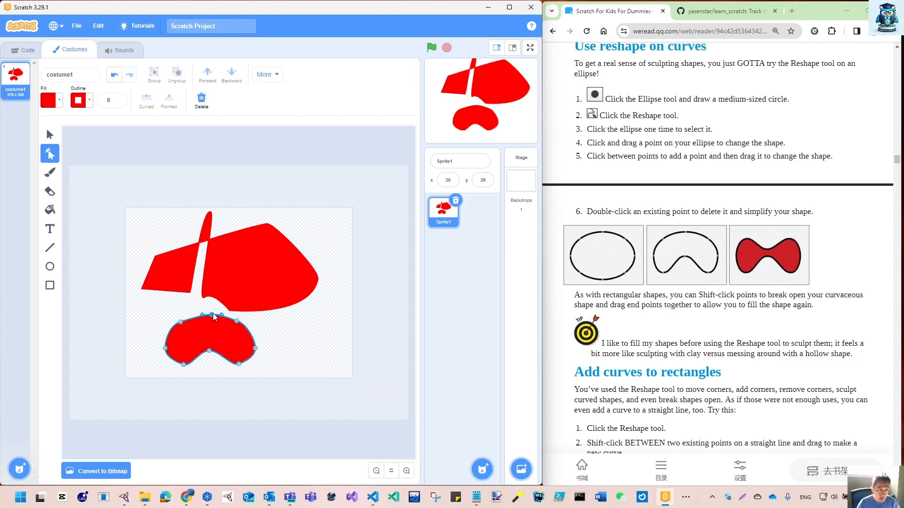
left_click_drag(211, 314, 210, 336)
left_click(301, 354)
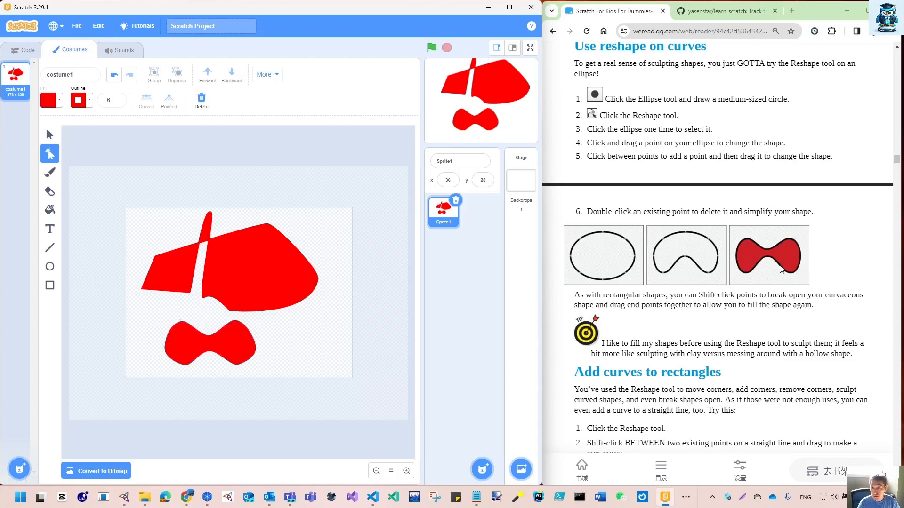
left_click(253, 351)
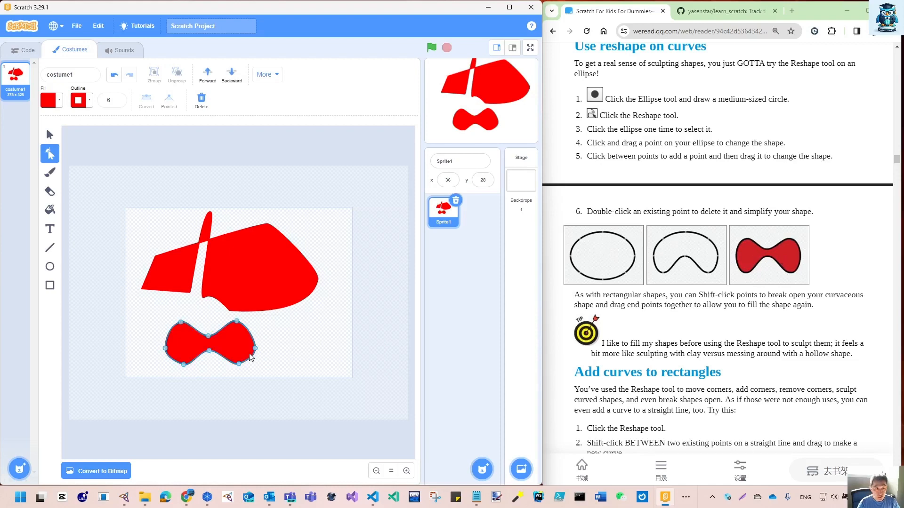
left_click(253, 348)
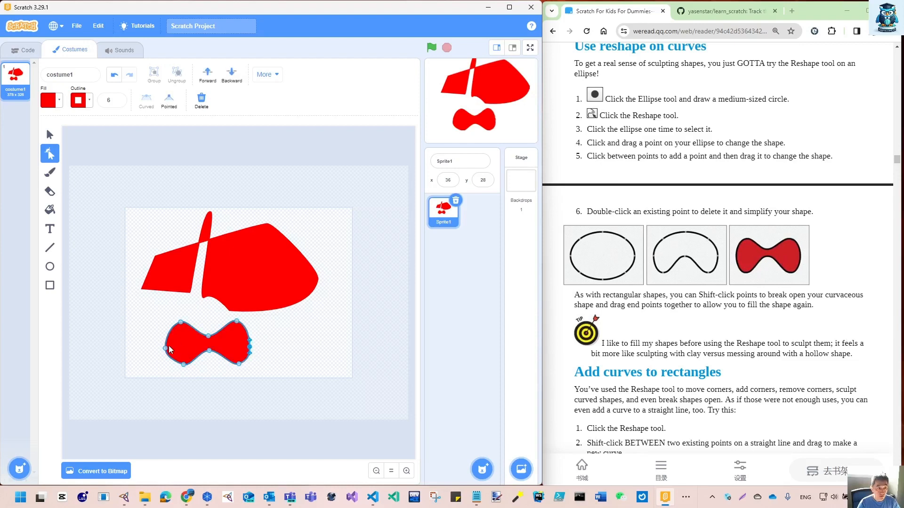
left_click_drag(165, 349, 170, 348)
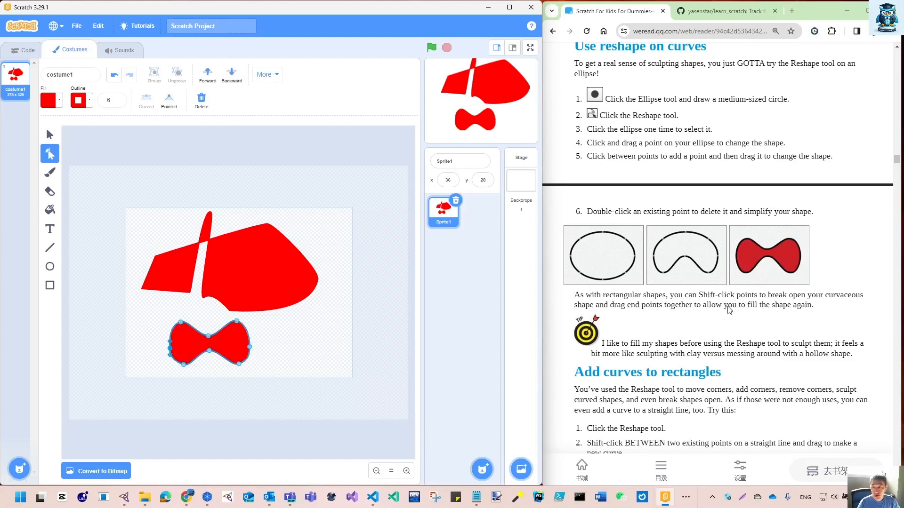
left_click(309, 368)
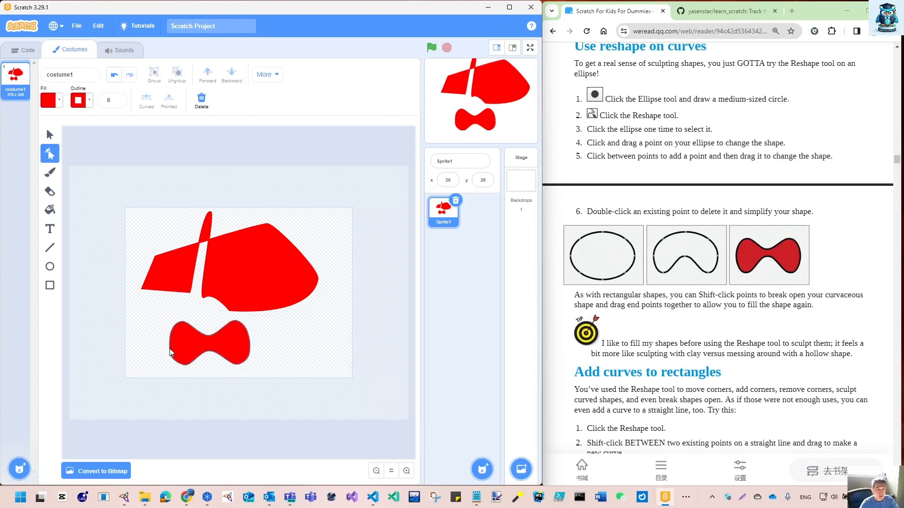
Draw a red rectangle to the right of the bow tie, and reshape its left edge with an outward bulge near the bottom
scroll(626, 376, "down", 3)
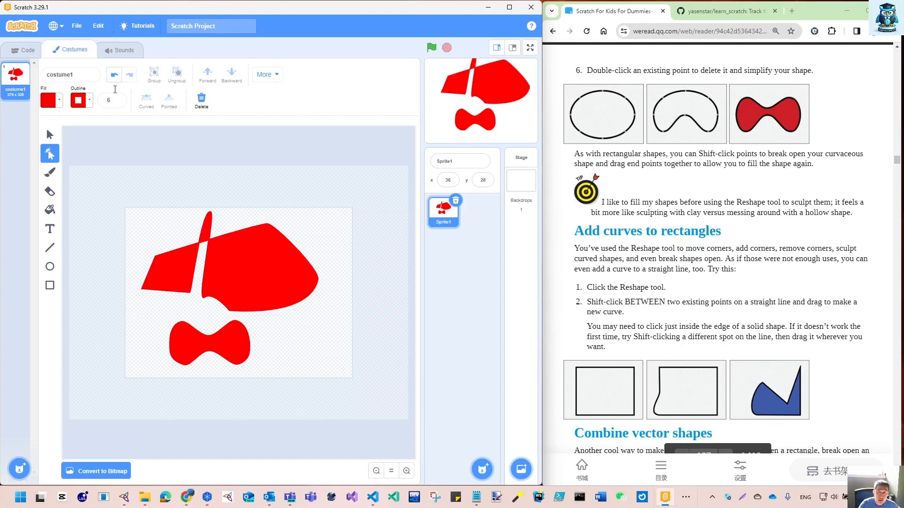
left_click(51, 284)
mouse_move(272, 321)
left_mouse_down()
mouse_move(359, 374)
mouse_move(341, 366)
left_mouse_up()
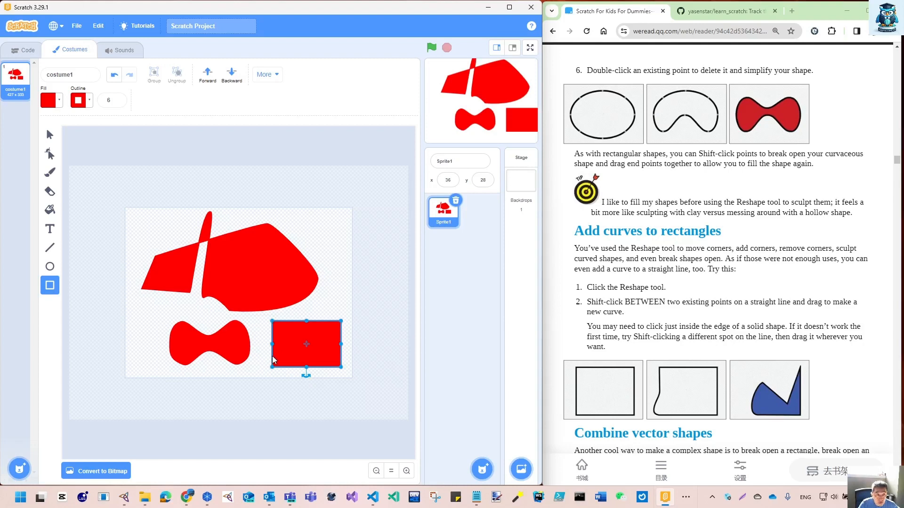
left_click(50, 154)
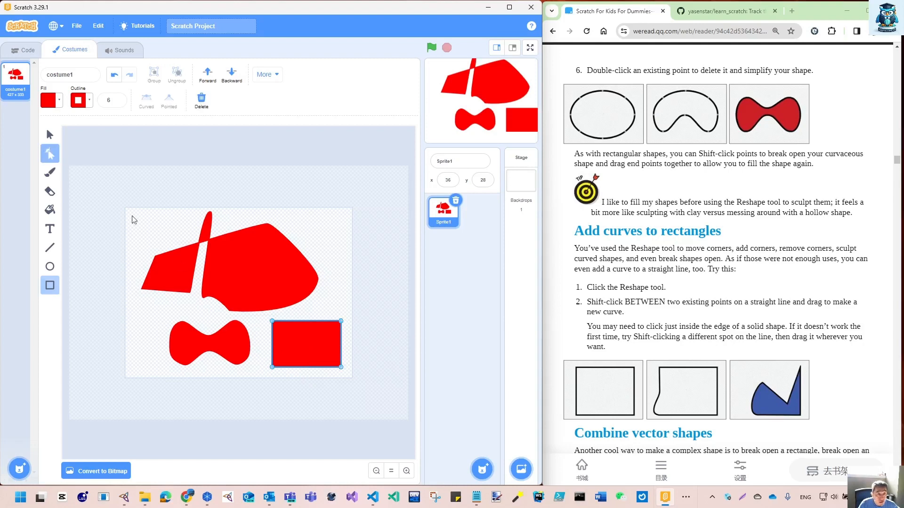
left_click_drag(271, 355, 263, 366)
left_click(271, 340)
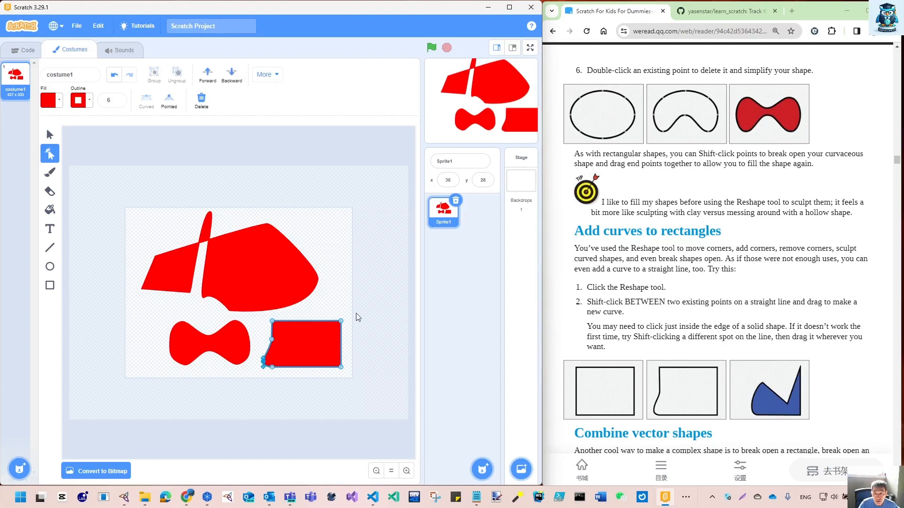
Reshape the rectangle's top edge into a deep V-shaped notch and shift the notch's lowest point toward the right side
left_click_drag(272, 343, 323, 348)
left_click(267, 345)
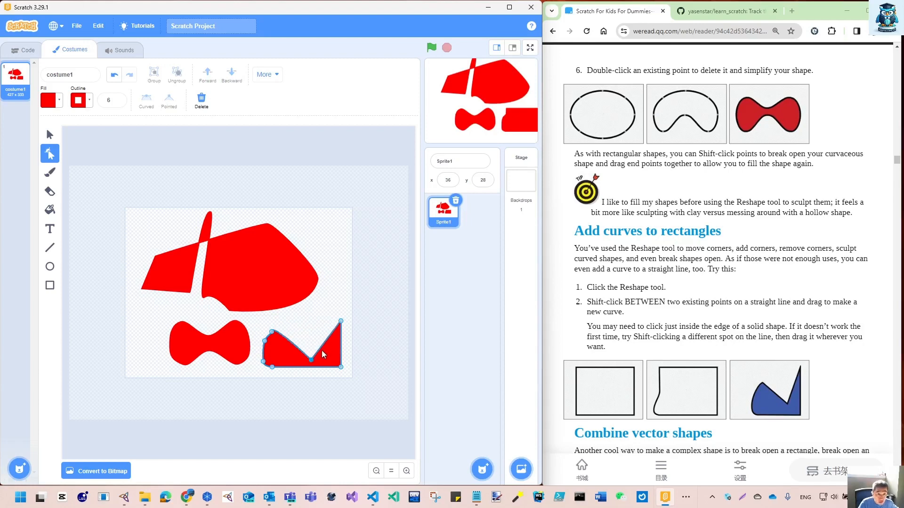
key("ctrl+z")
key("ctrl+shift+z")
left_click_drag(311, 361, 326, 359)
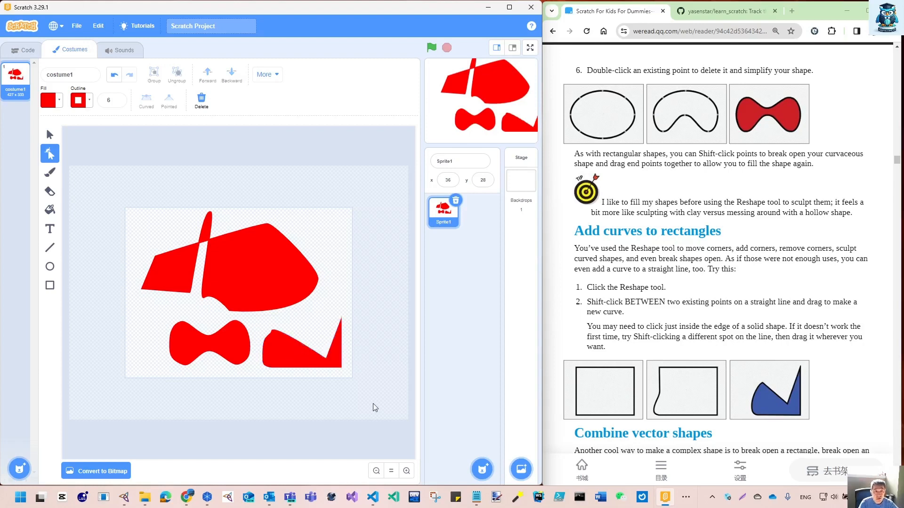
Raise the notched shape's upper-left peak slightly and move the neighbouring point on its left edge outward
left_click(271, 335)
left_click_drag(271, 332, 272, 332)
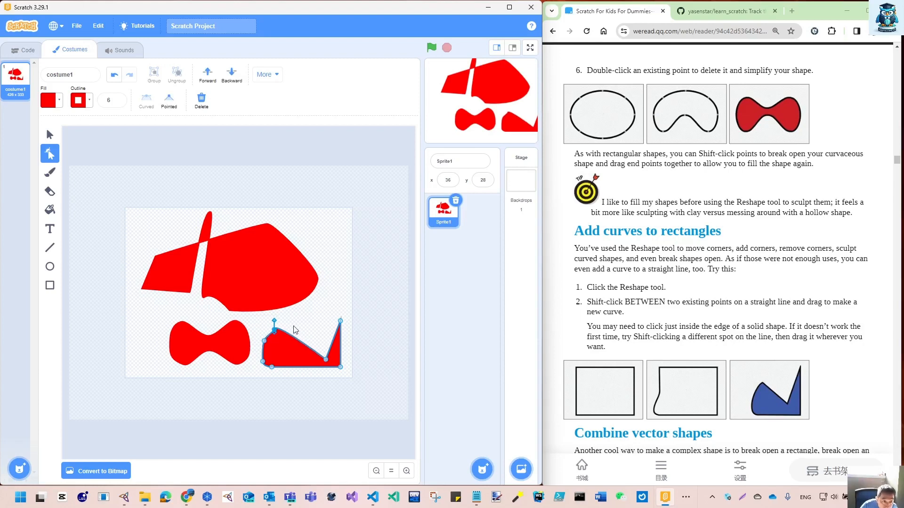
left_click(306, 326)
left_click(268, 336)
left_click_drag(262, 341, 272, 324)
left_click(314, 322)
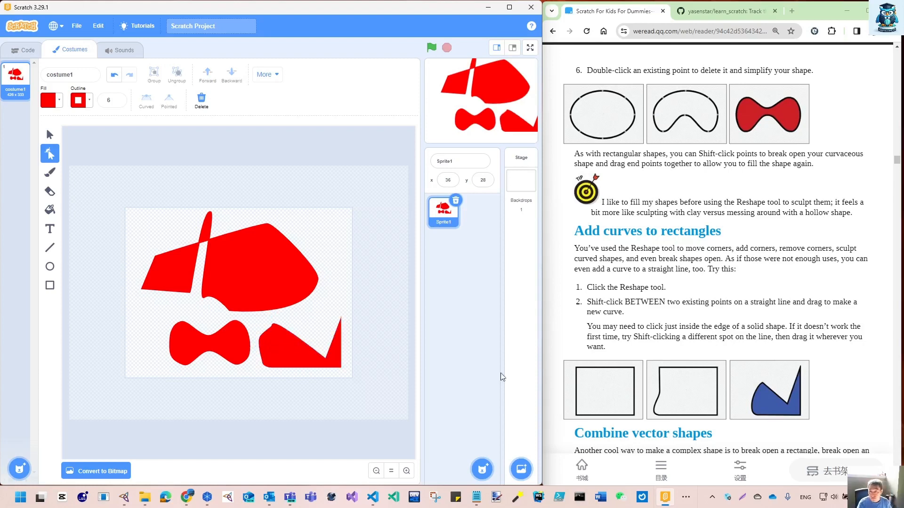
Go to the book's Combine vector shapes section, and delete the bow tie's rightmost reshape point
scroll(659, 334, "down", 4)
scroll(661, 334, "down", 4)
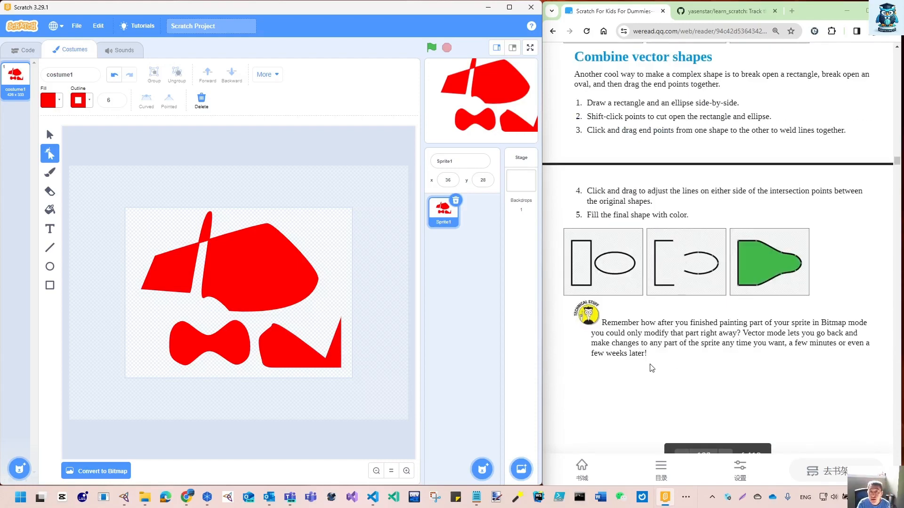
left_click(224, 344)
left_click(289, 349)
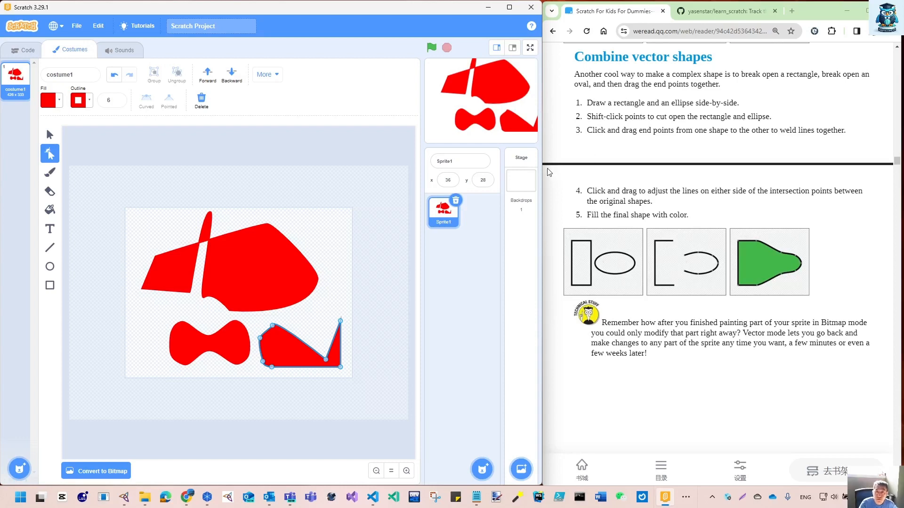
left_click(190, 348)
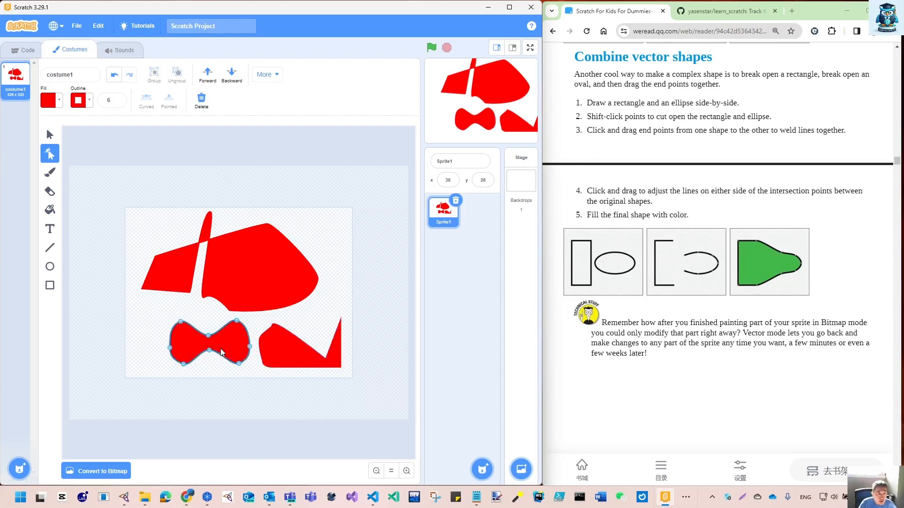
left_click(250, 348)
key("Delete")
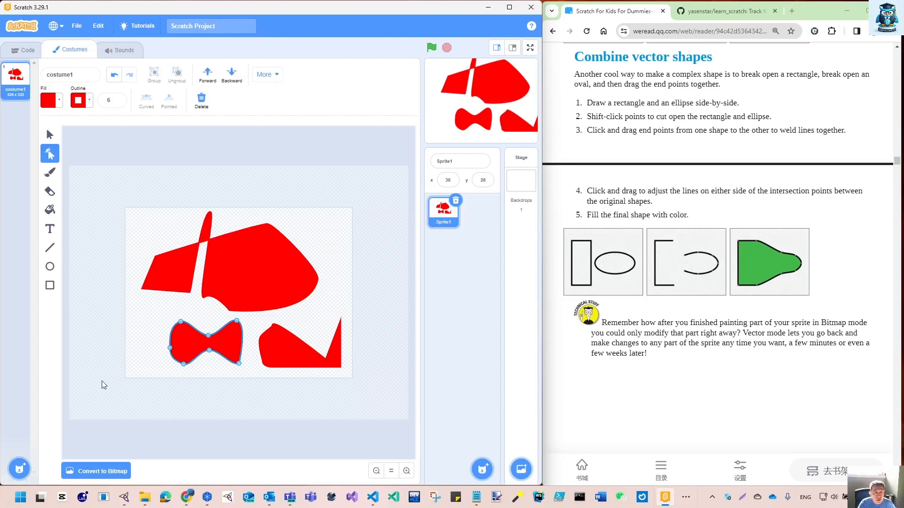
Delete the notched shape's lower-left edge point and its upper-left peak point to simplify the outline
left_click(262, 342)
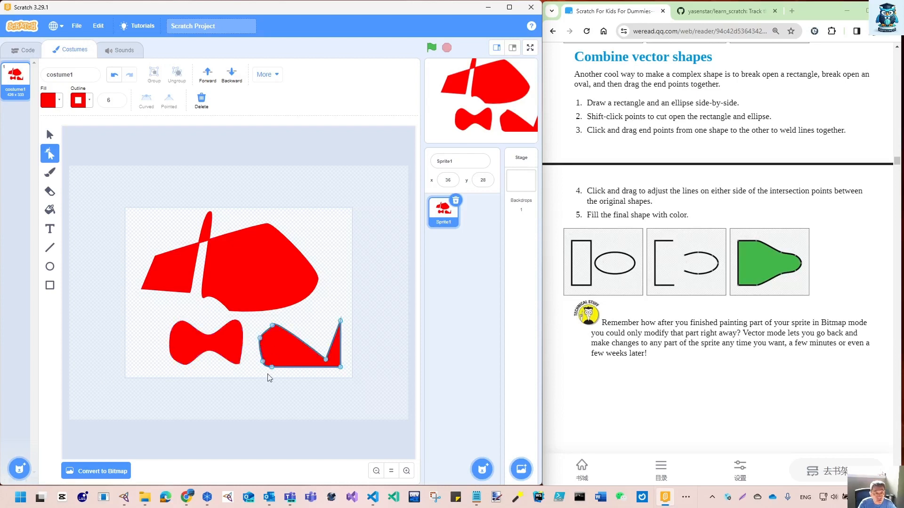
left_click(262, 360)
key("Delete")
left_click(273, 326)
key("Delete")
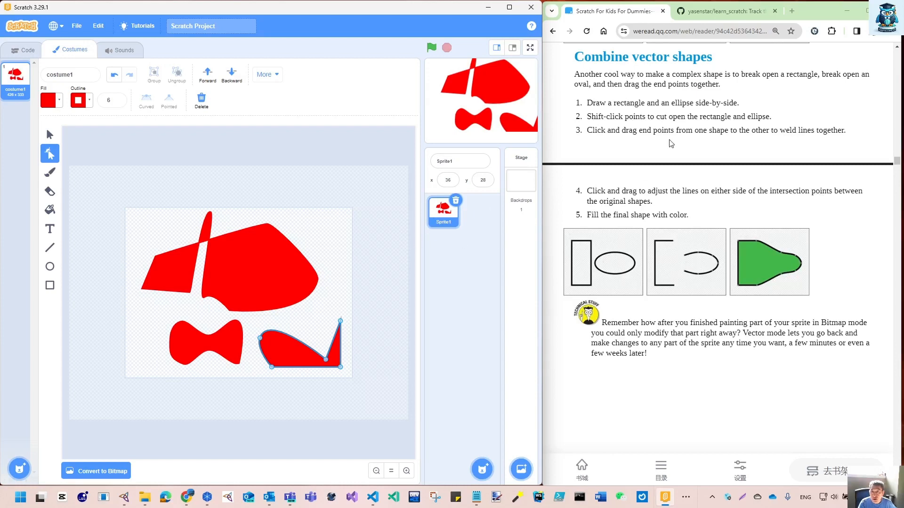
Stretch the bow tie's upper-right point over to the notched shape so that the two shapes overlap
left_click(242, 335)
left_click_drag(237, 322, 270, 329)
left_click(278, 345)
Group the bow tie with the notched shape and move the group up and to the left
left_click(245, 338)
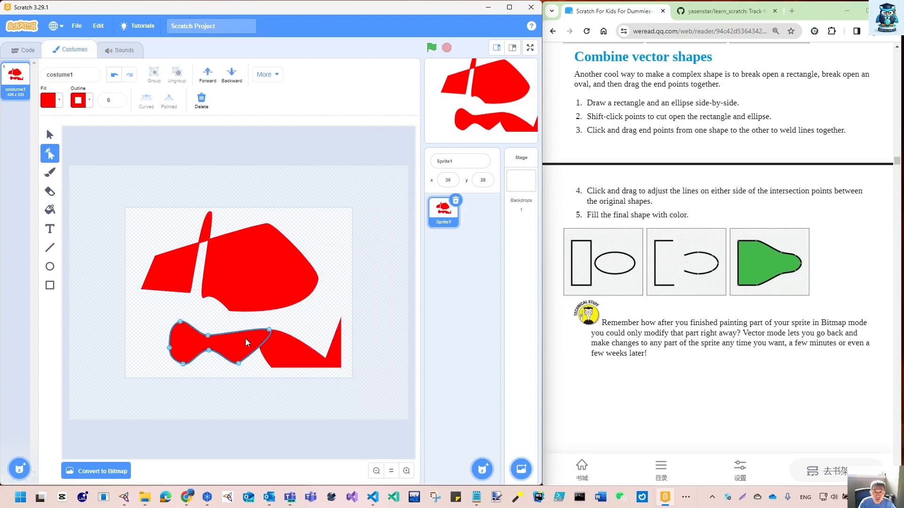
left_click(294, 341, "shift")
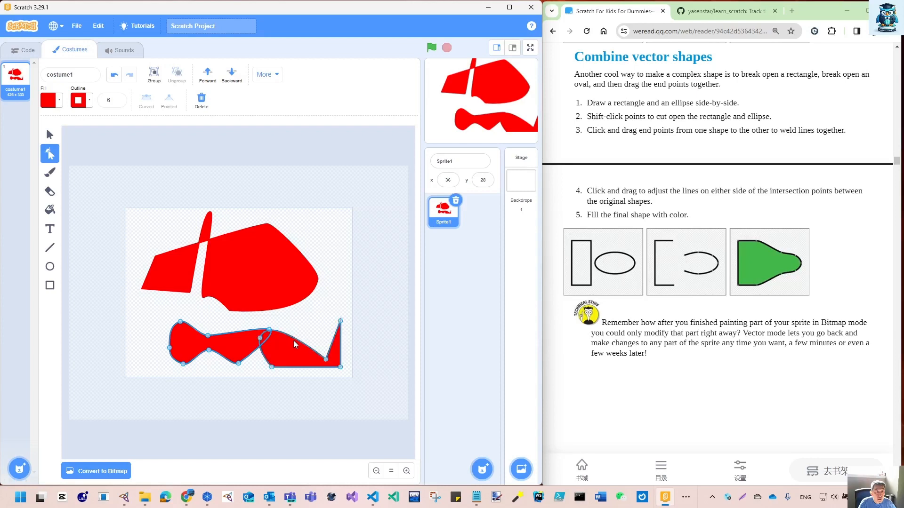
left_click(155, 74)
left_click_drag(235, 349, 196, 337)
left_click(326, 361)
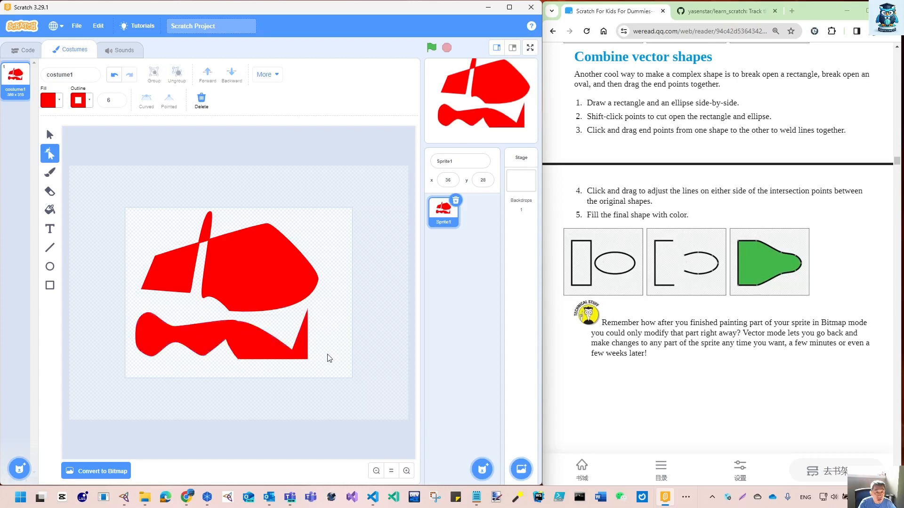
Move the notched shape to the right, away from the bow tie, and ungroup the two shapes
left_click_drag(260, 347, 279, 345)
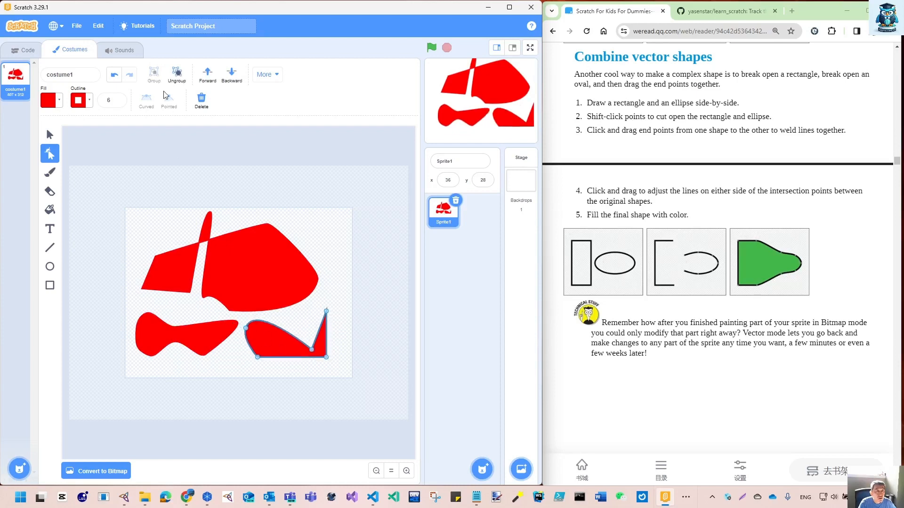
left_click(175, 77)
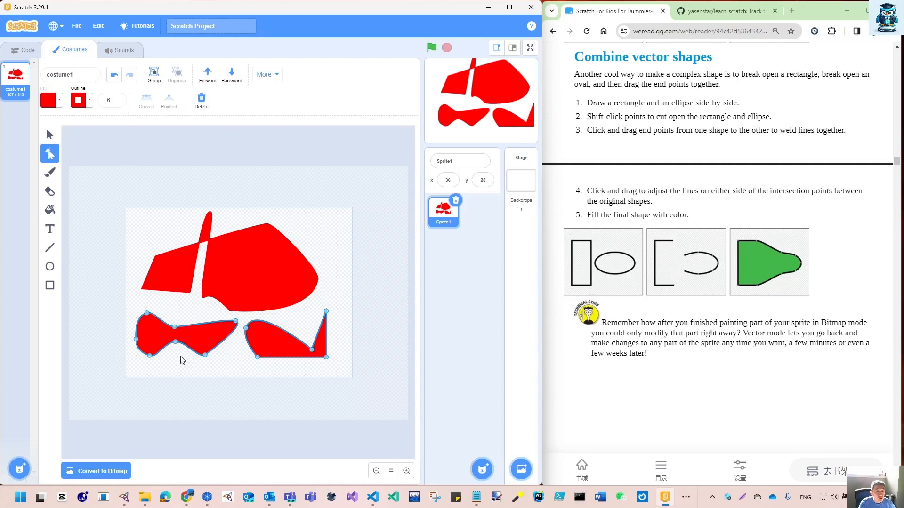
Reshape the left shape's upper edge by raising its waist point, then lowering that point together with the upper-left point
left_click(174, 326)
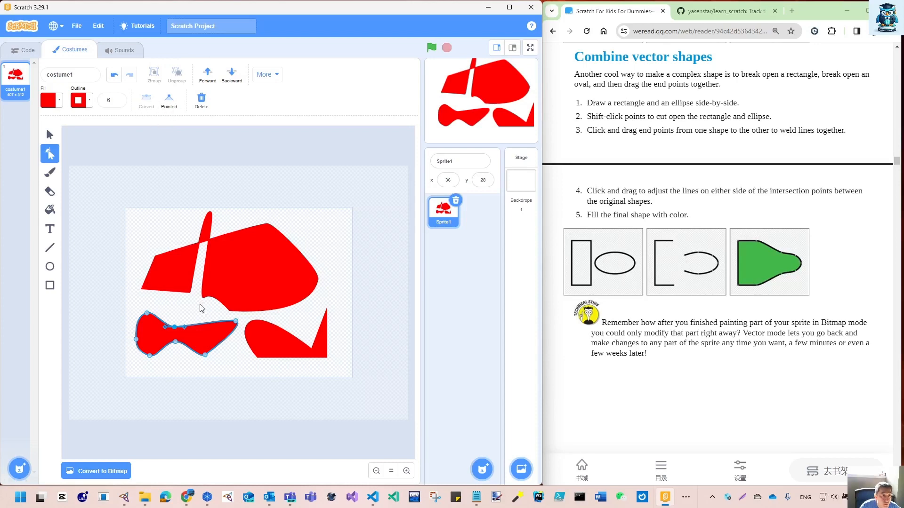
left_click_drag(174, 326, 190, 306)
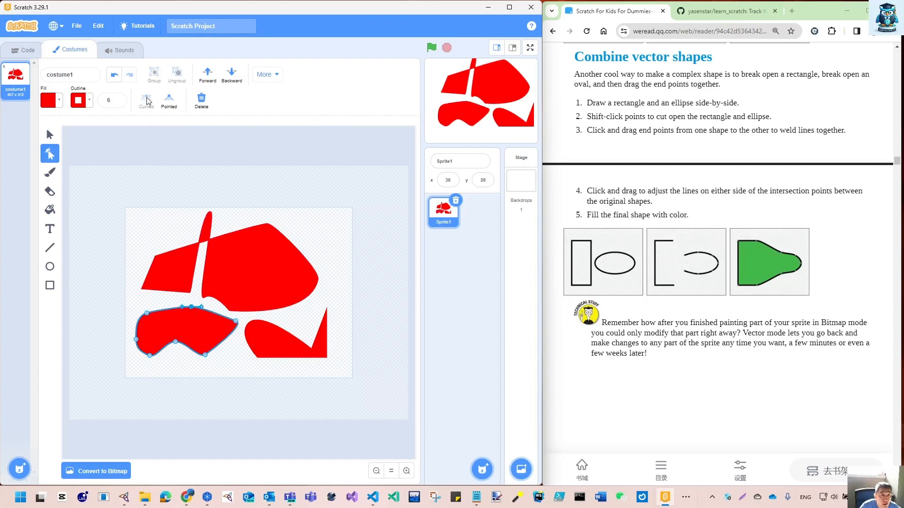
left_click(147, 312, "shift")
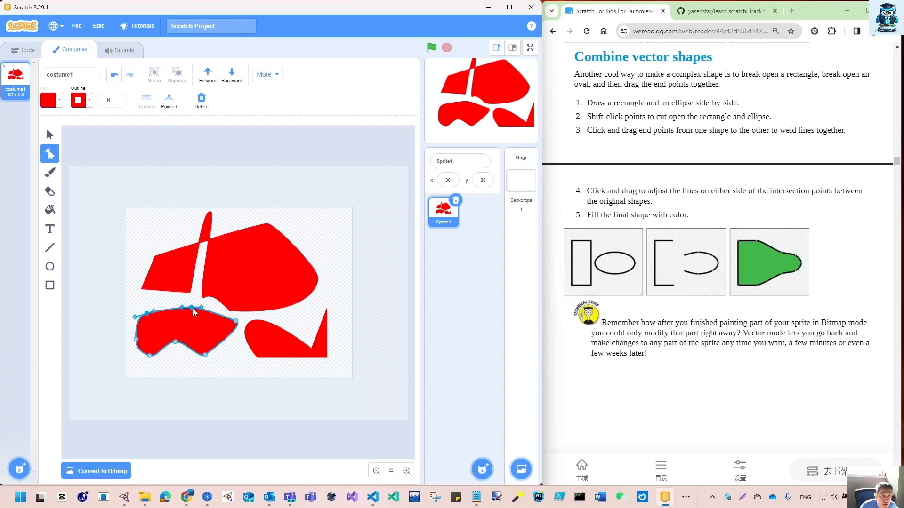
left_click_drag(192, 306, 196, 324)
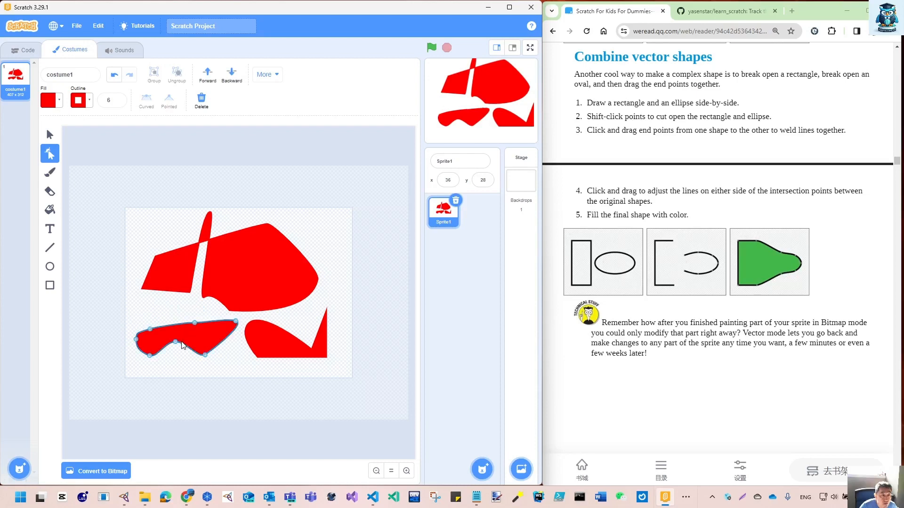
Convert the notched shape's upper-left curve point to a pointed corner
left_click(235, 321)
left_click(278, 335)
left_click(246, 326)
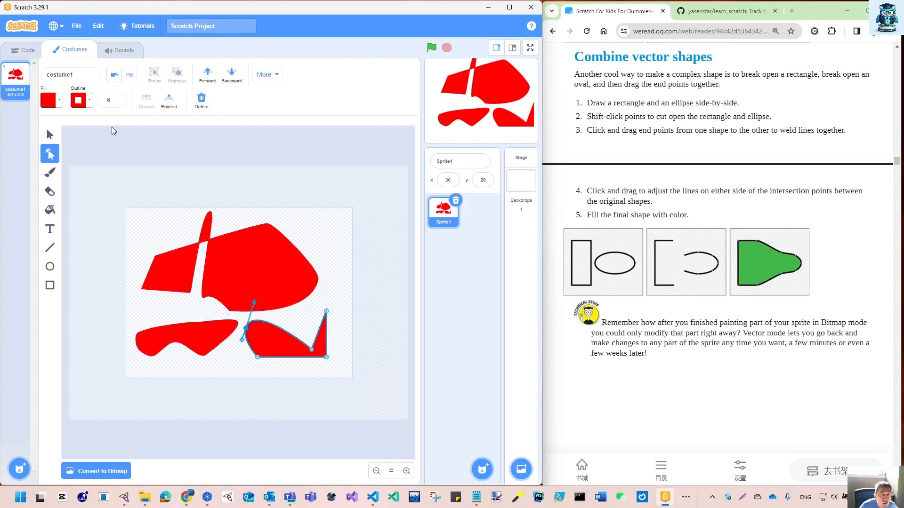
left_click(169, 99)
Add a reshape point on the large shape's lower-right edge and adjust its curve handles to bend the edge inward
left_click(297, 303)
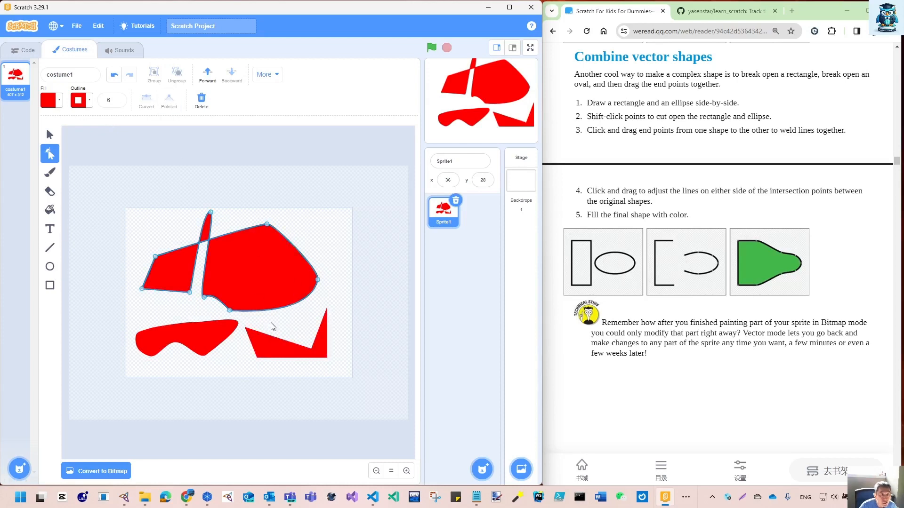
left_click(287, 306)
left_click_drag(303, 302, 272, 331)
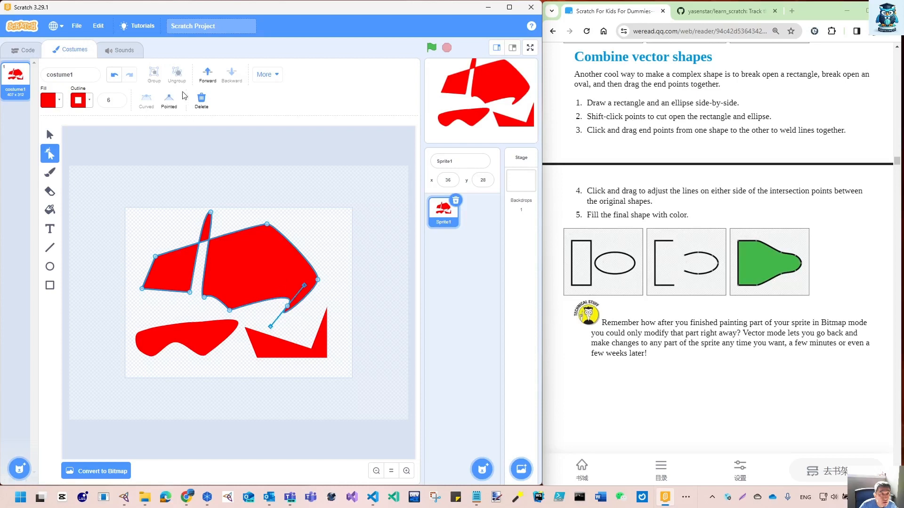
left_click(257, 303)
left_click(203, 100)
left_click(287, 306)
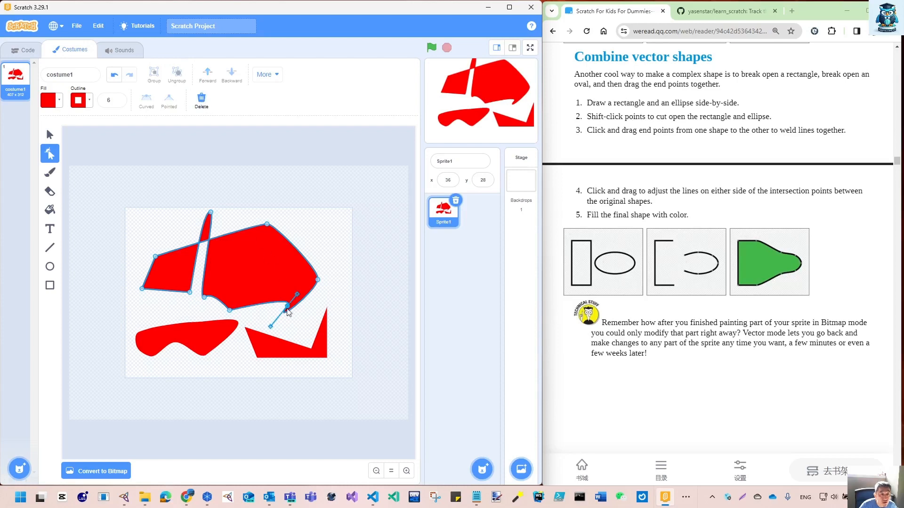
Delete the selected reshape point on the large shape's lower-right edge
left_click(203, 100)
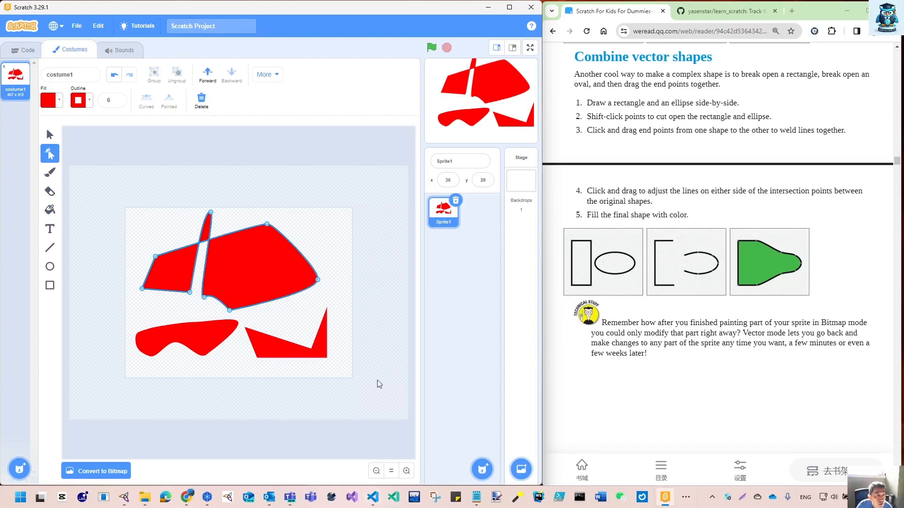
Review the Combine vector shapes instructions and the additional layer-order options, then continue in the book to the Start Your Robot Design section
scroll(682, 302, "down", 2)
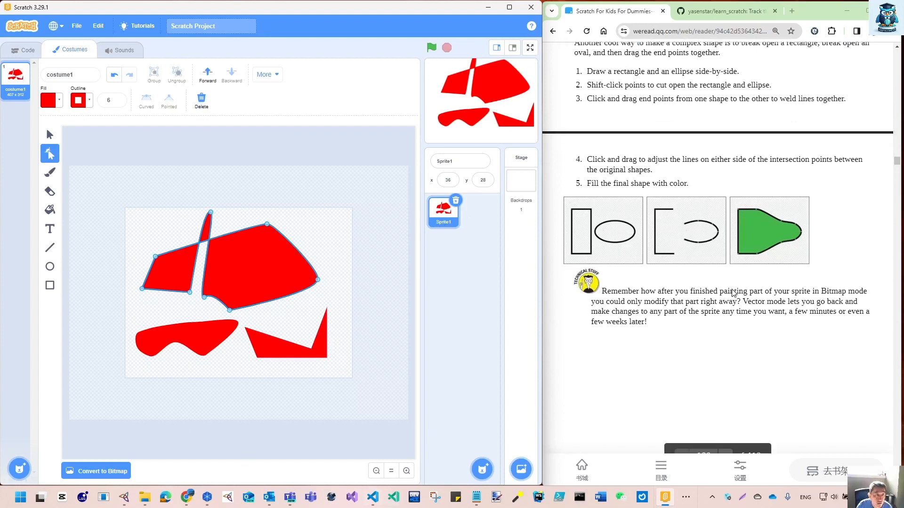
scroll(682, 303, "down", 7)
scroll(682, 302, "up", 10)
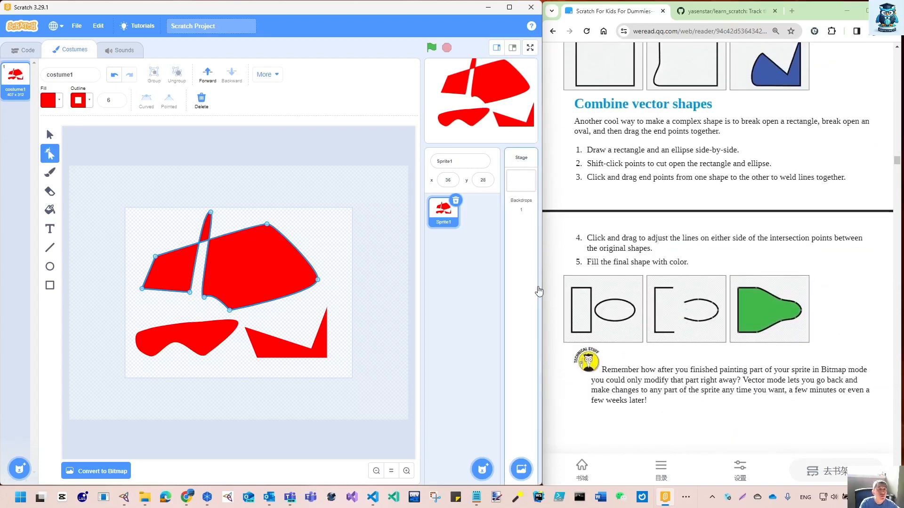
left_click(275, 74)
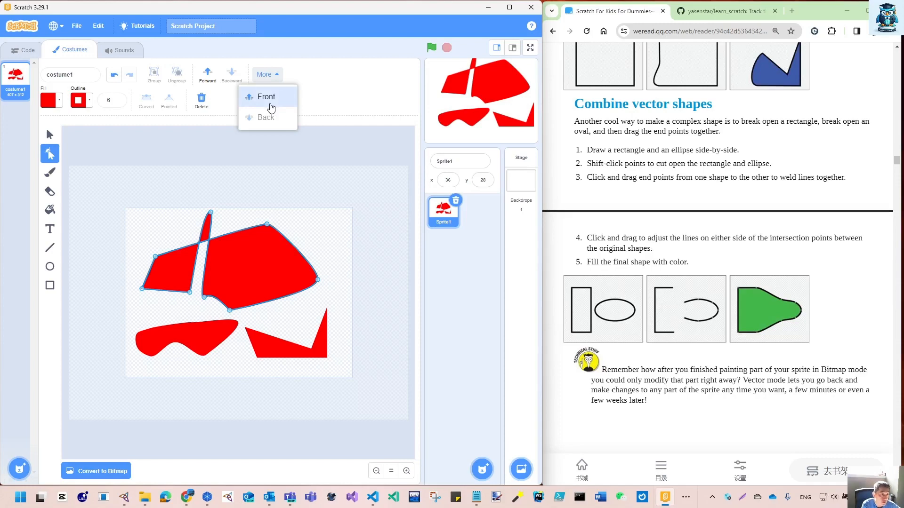
scroll(735, 296, "down", 10)
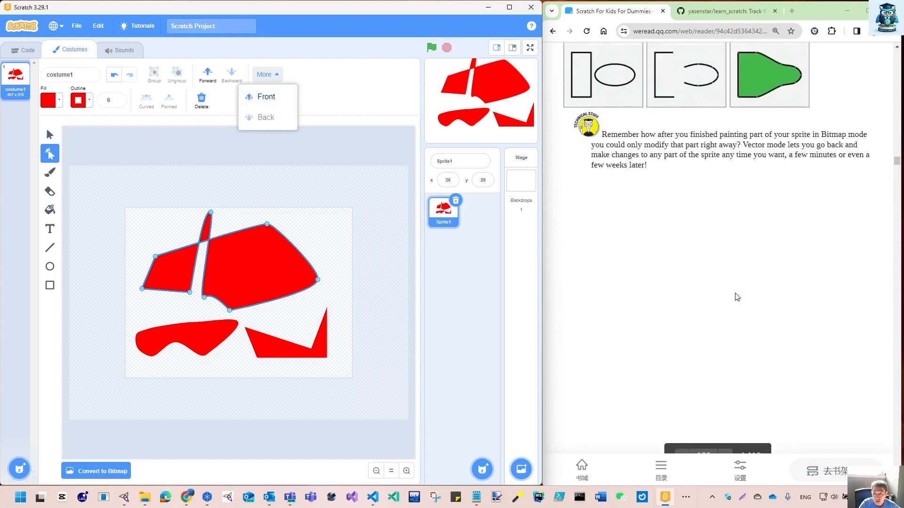
scroll(736, 296, "down", 2)
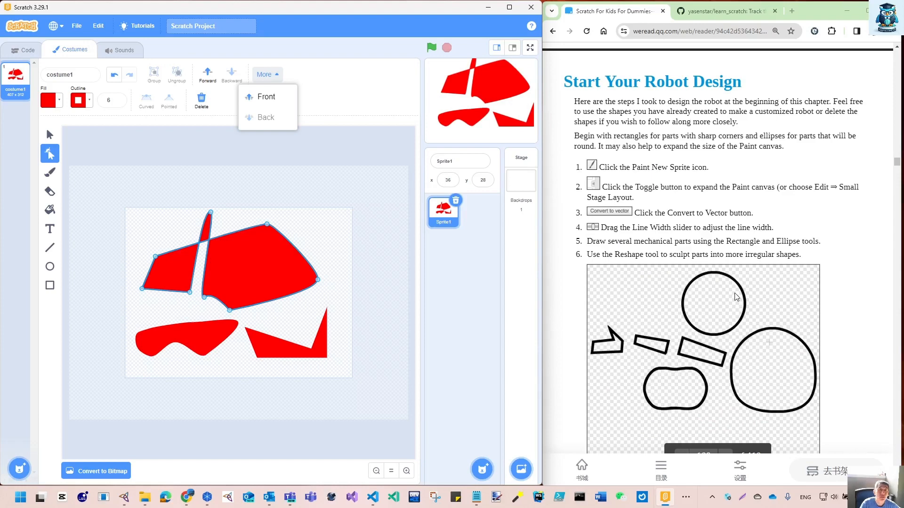